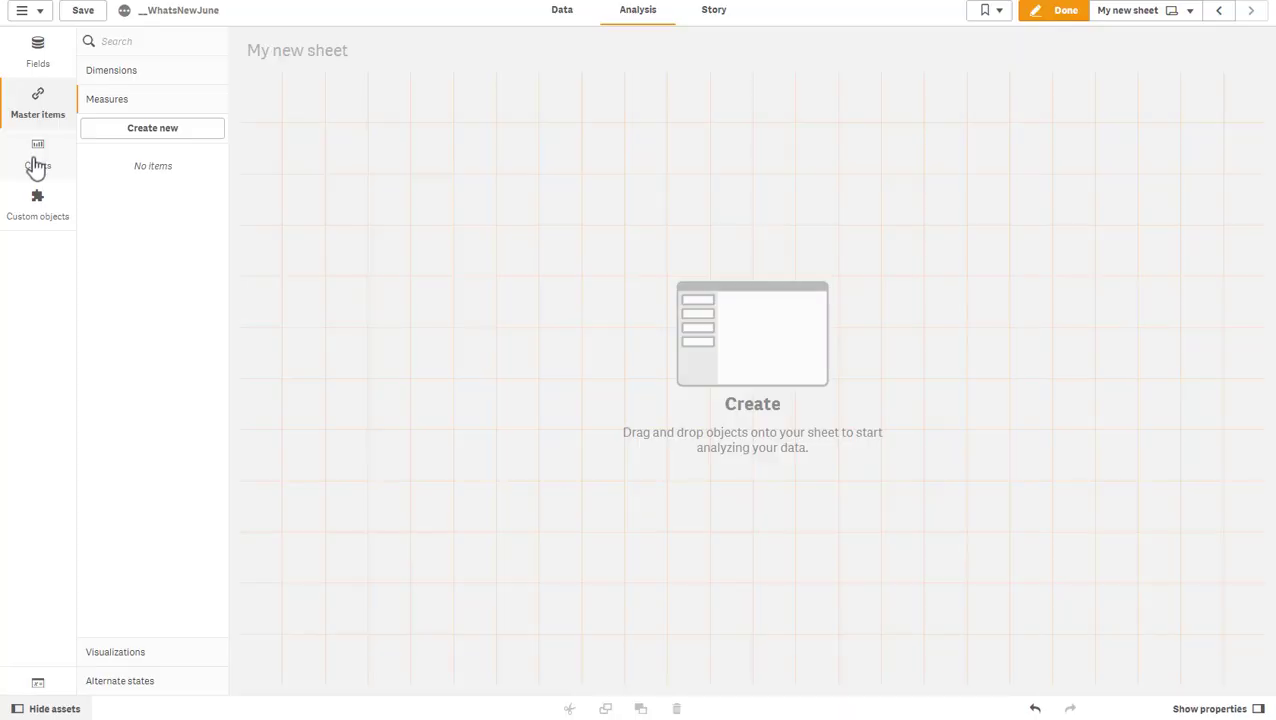
- Place a new pivot table on the sheet and stretch it to fill the sheet
left_click(36, 163)
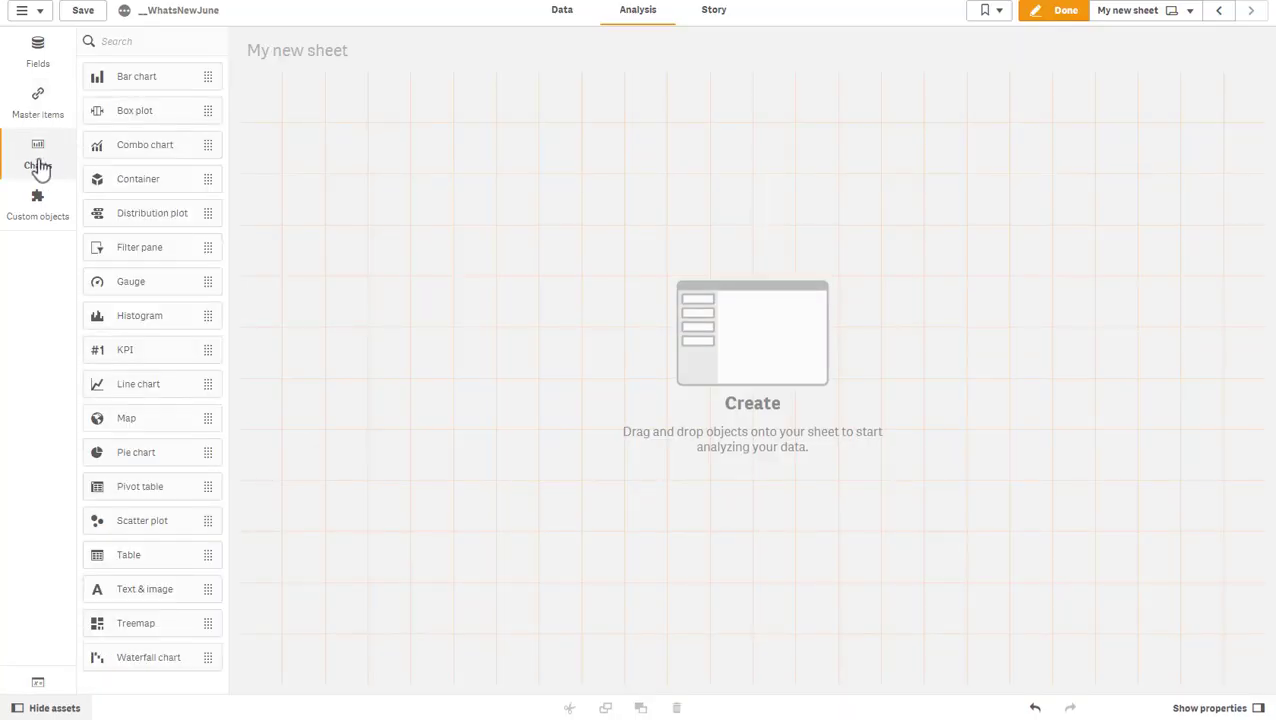
left_click_drag(165, 490, 606, 490)
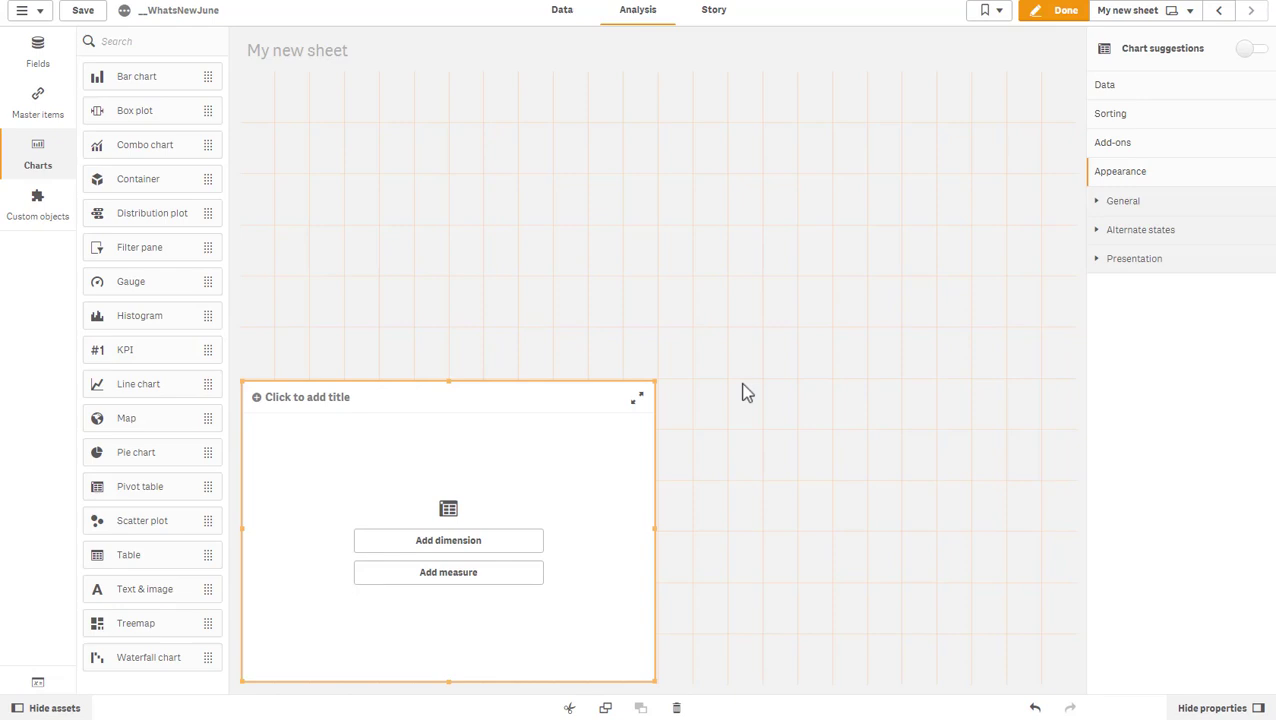
left_click_drag(659, 381, 1156, 208)
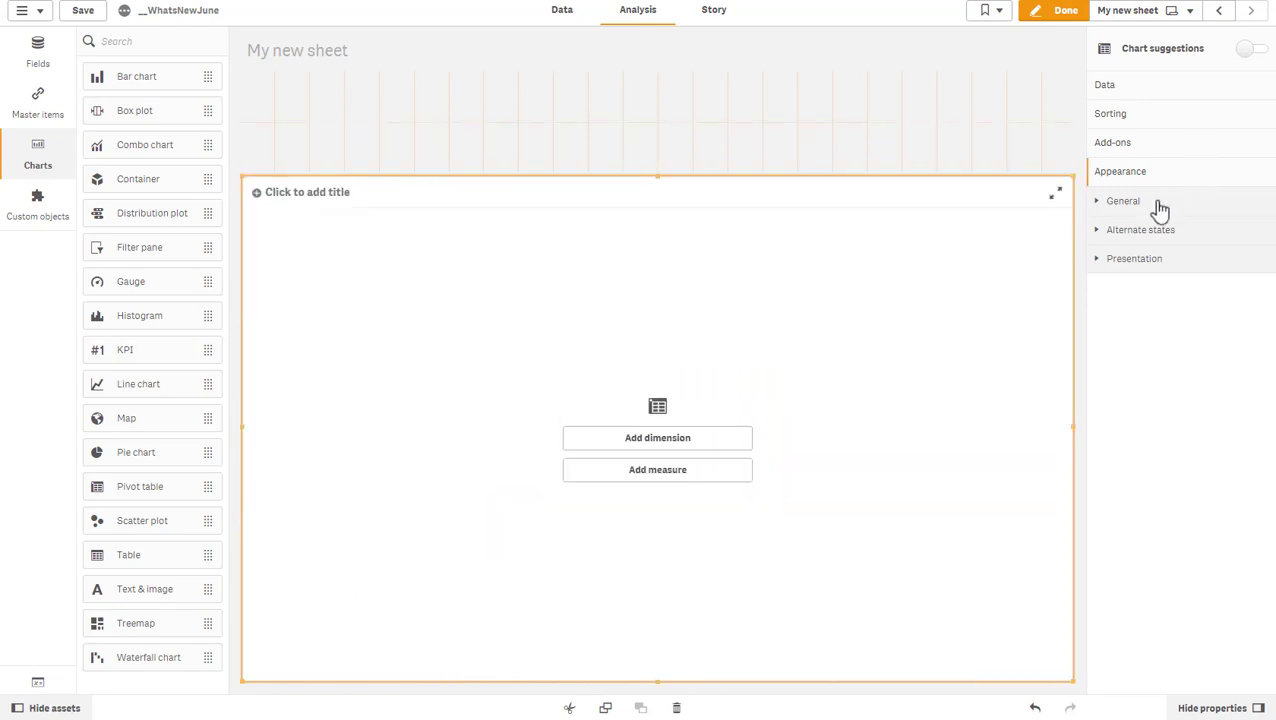
- Add Country as the row dimension and Sum(Sales) as the measure
left_click(712, 440)
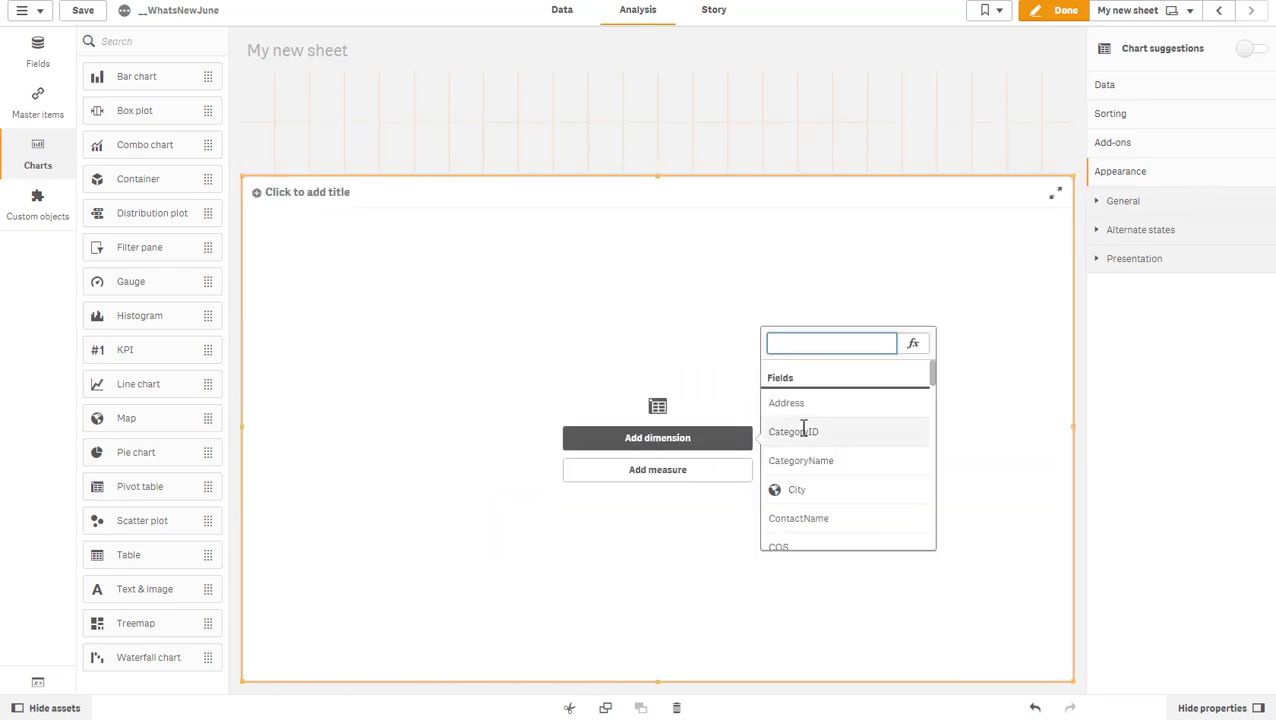
scroll(826, 514, "down", 1)
left_click(822, 500)
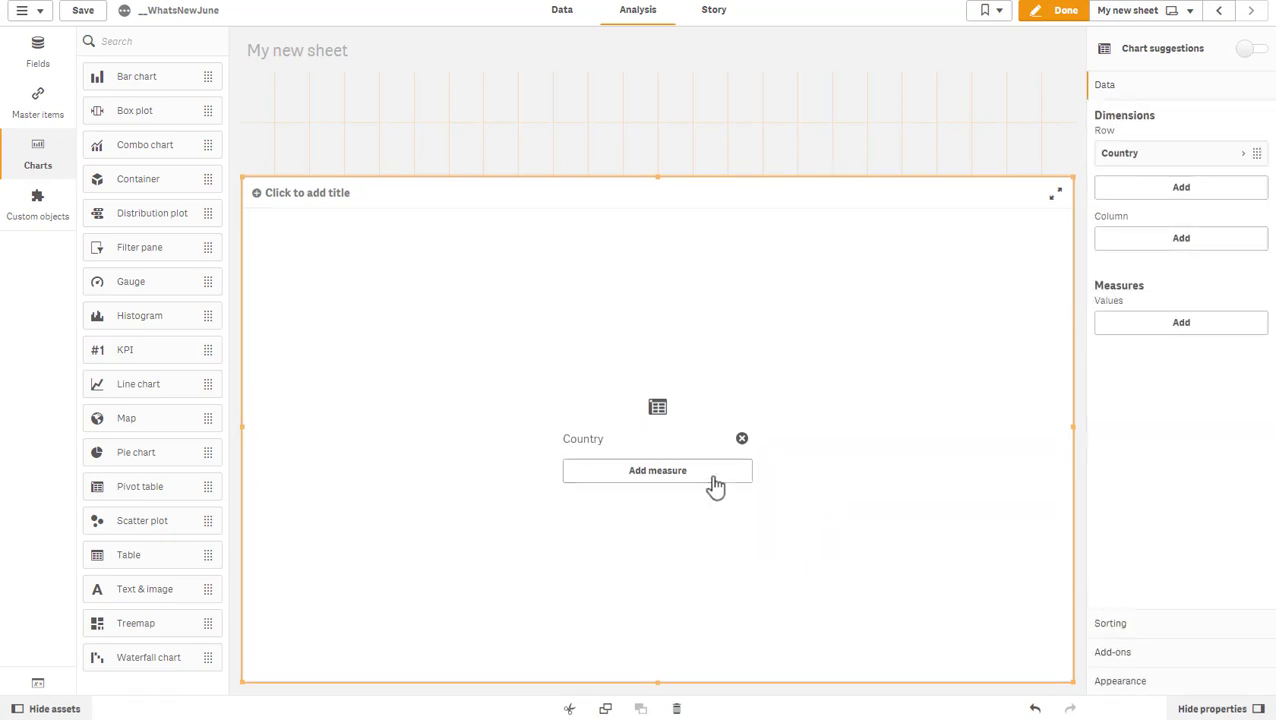
left_click(745, 481)
type("sales")
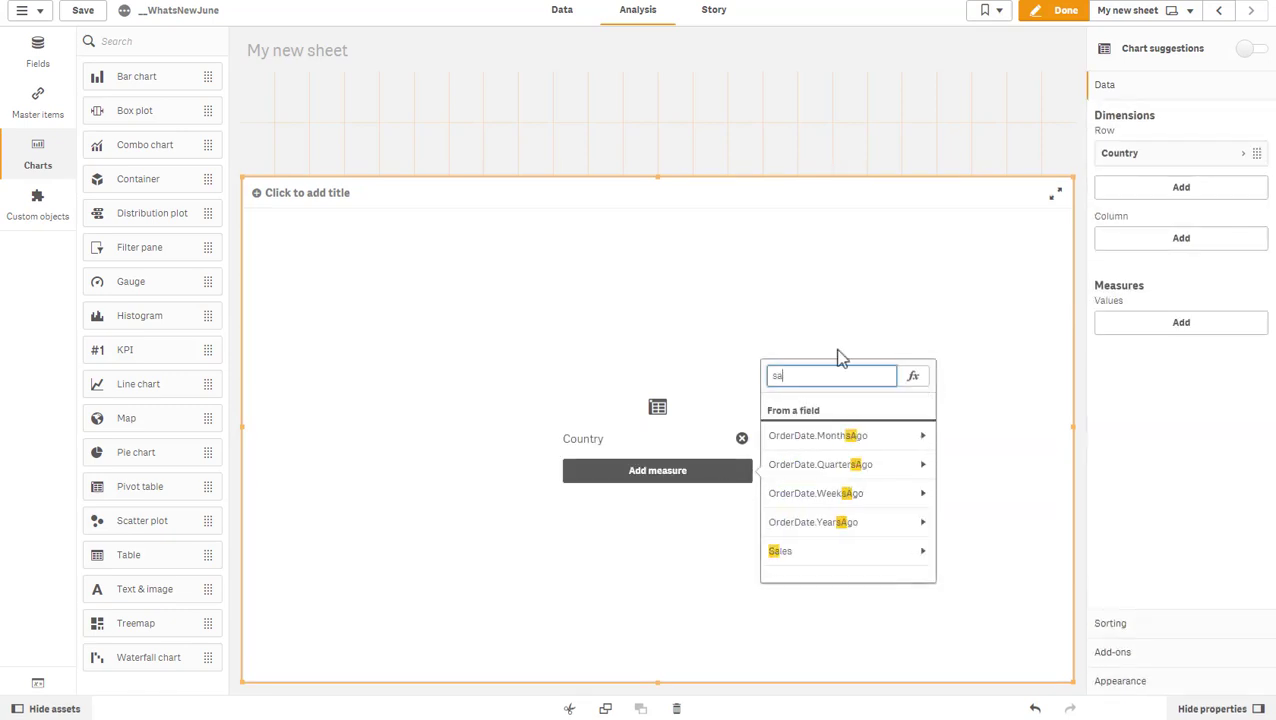
left_click(884, 434)
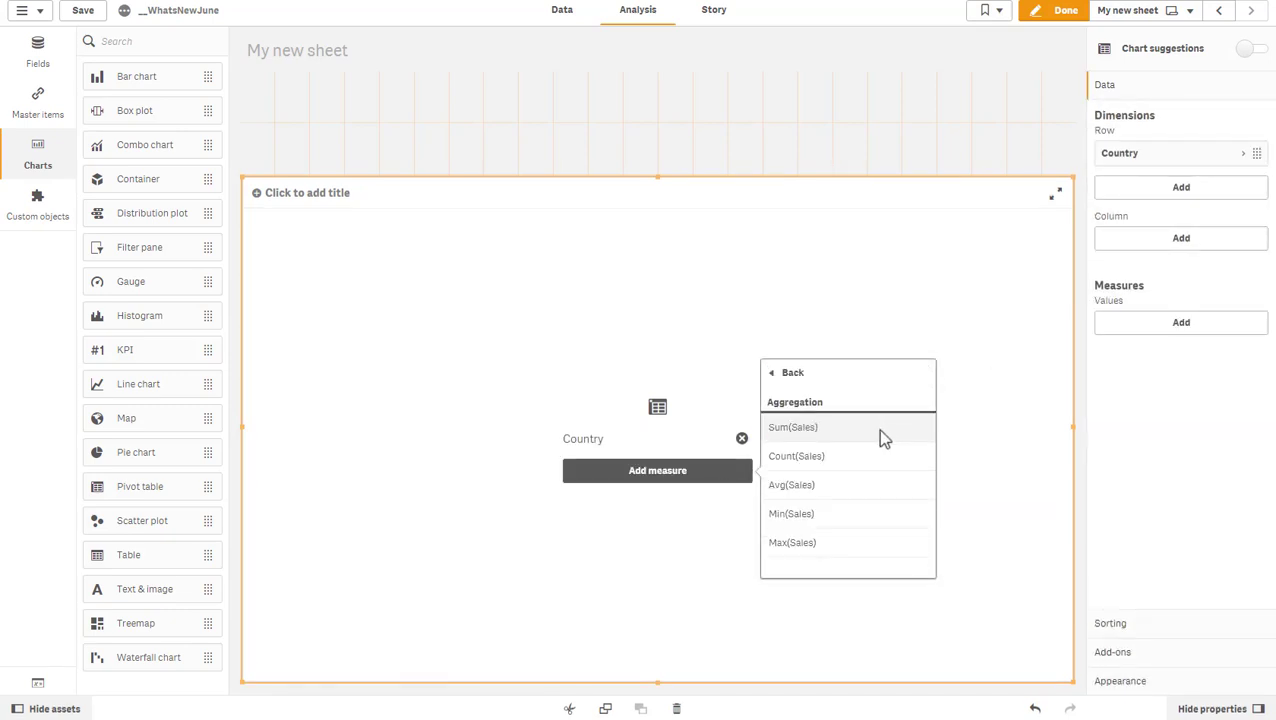
left_click(829, 433)
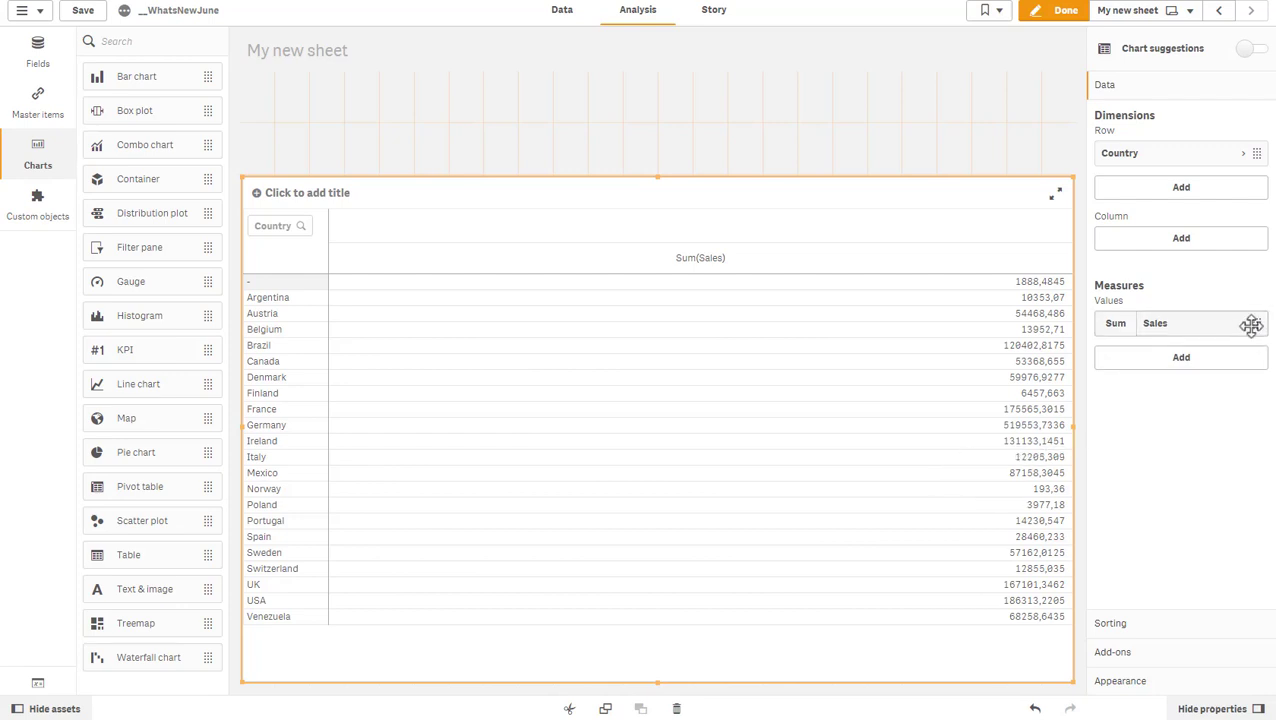
- Add Customer as a second row dimension under Country
left_click(1177, 196)
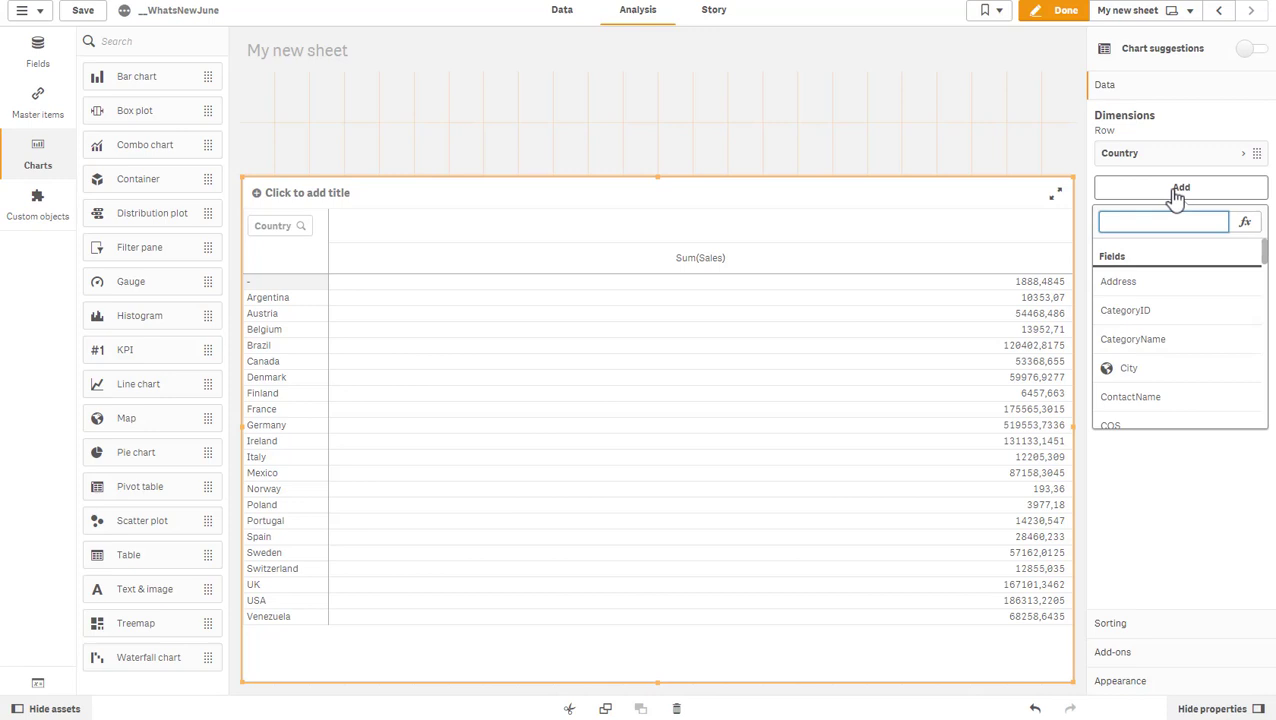
scroll(1146, 378, "down", 1)
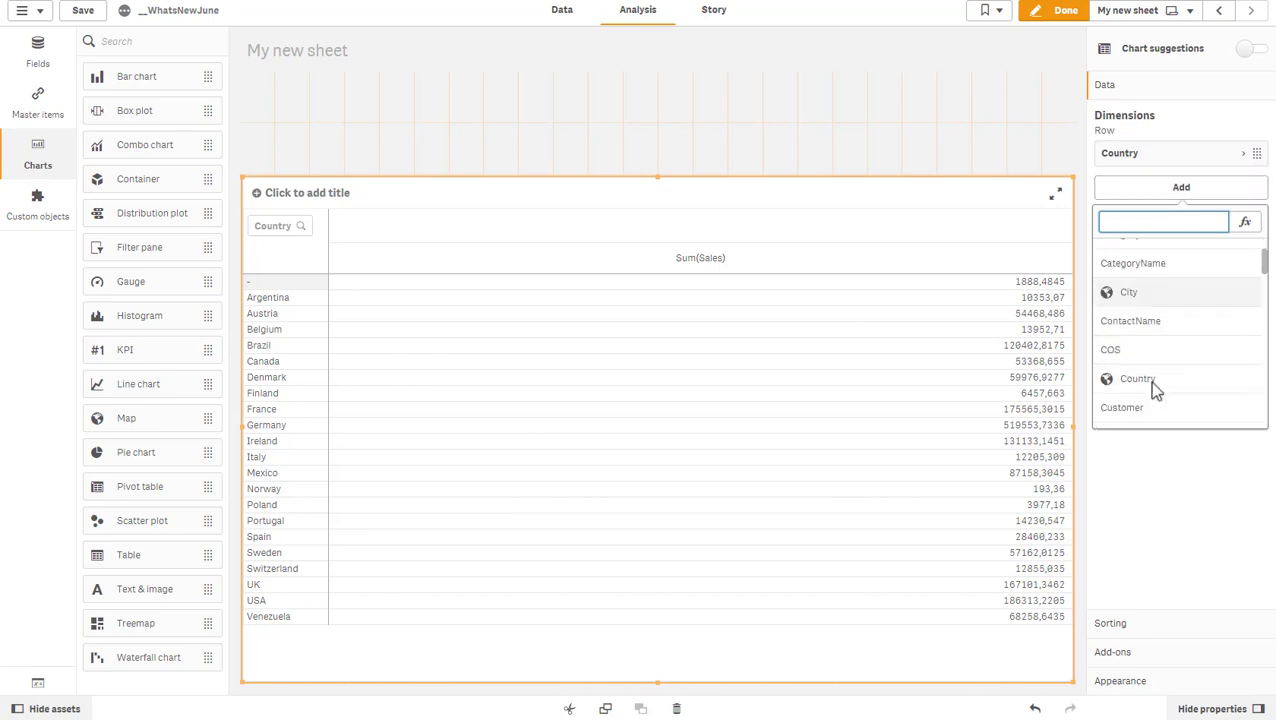
left_click(1140, 407)
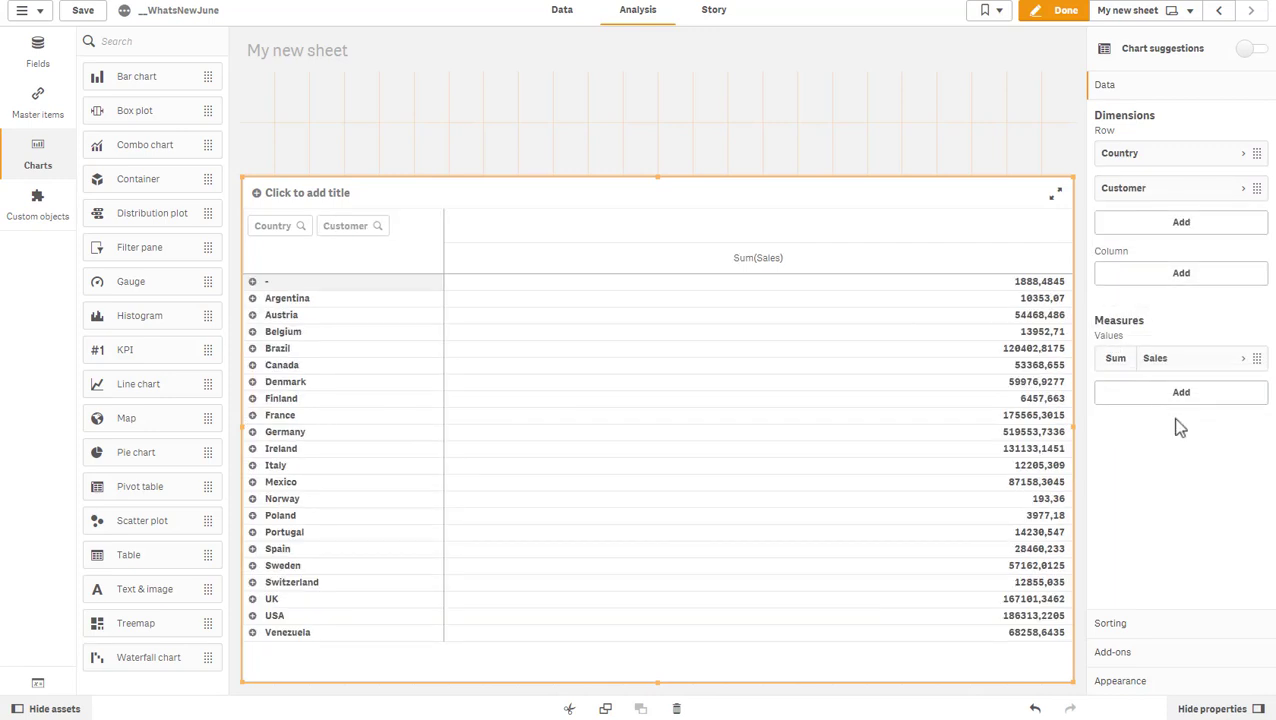
- Set the Sales measure's number formatting to Number
left_click(1220, 362)
left_click(1214, 505)
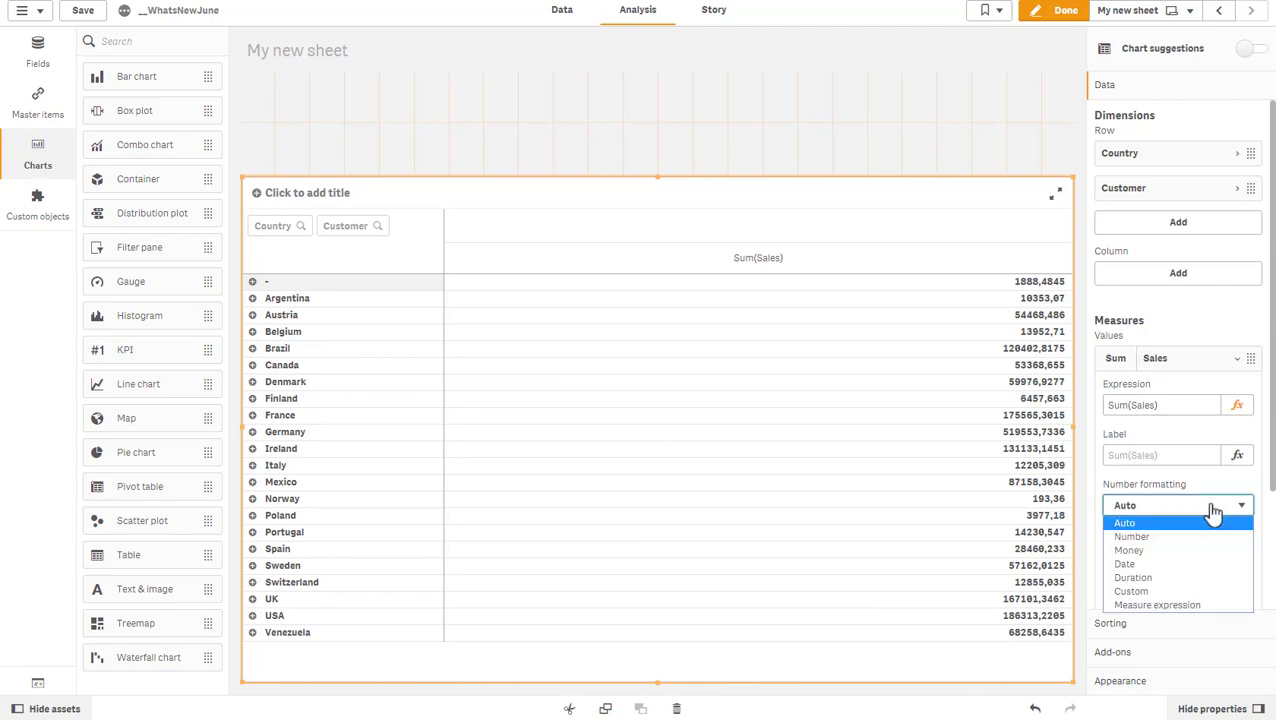
left_click(1140, 540)
left_click(1222, 364)
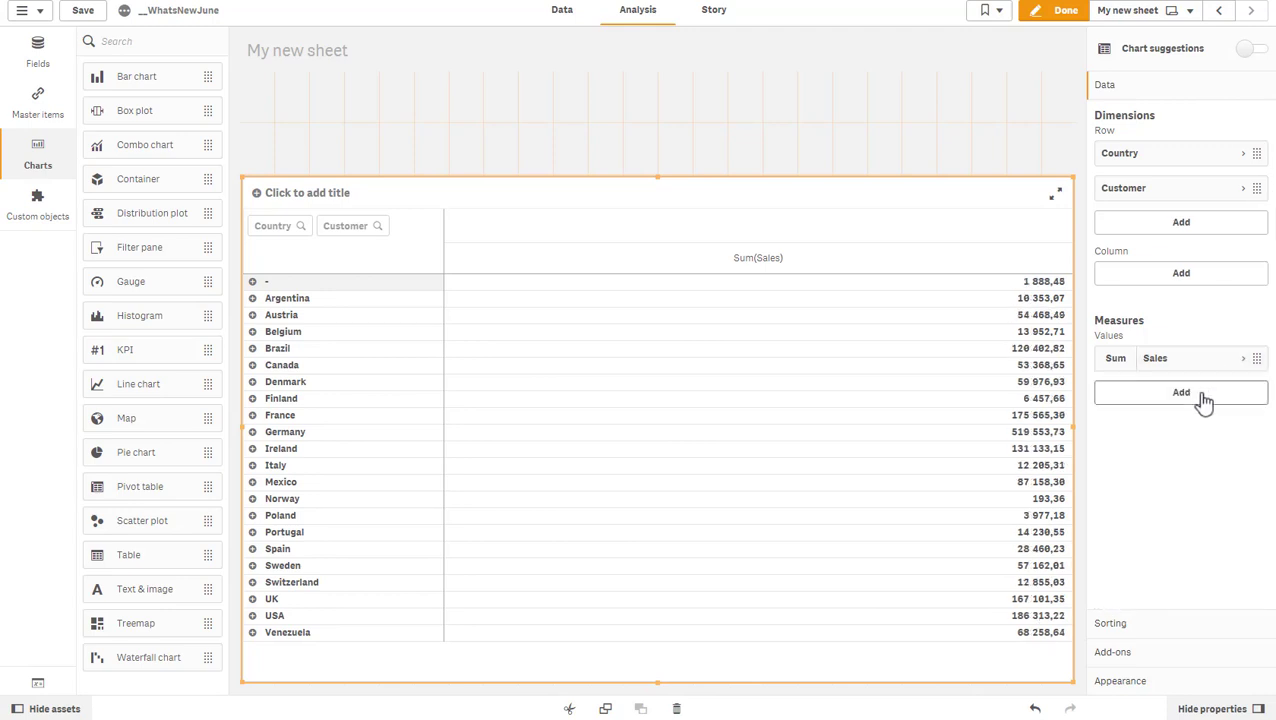
- Add a Count(DISTINCT OrderID) measure, correcting the OrderID spelling in the expression
left_click(1198, 394)
type("Count(")
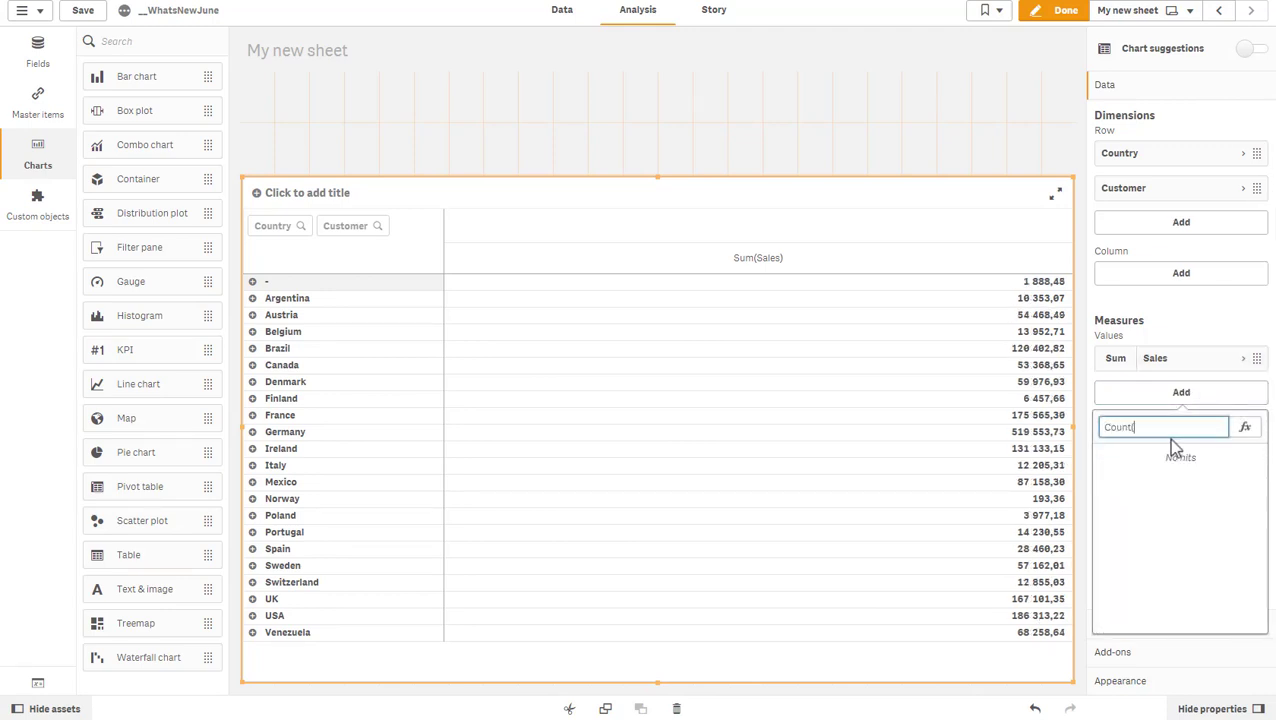
type("DISTINCT OrderId)")
key("Return")
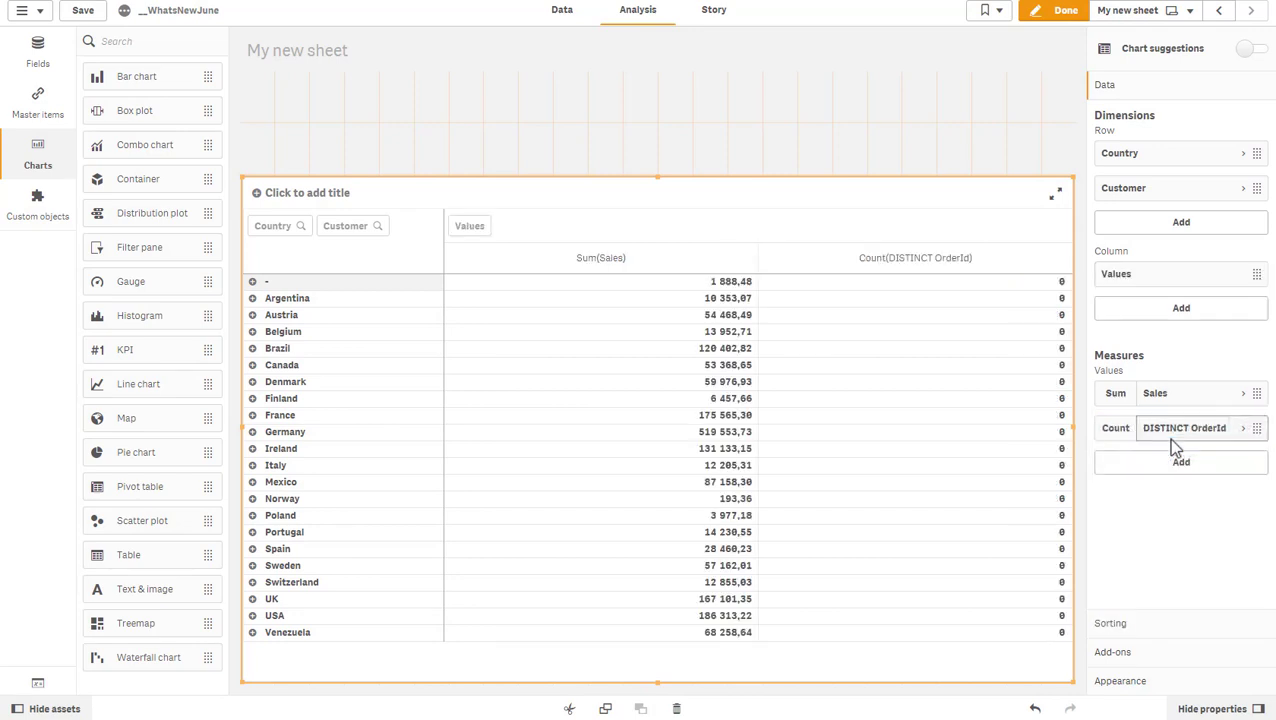
left_click(1243, 430)
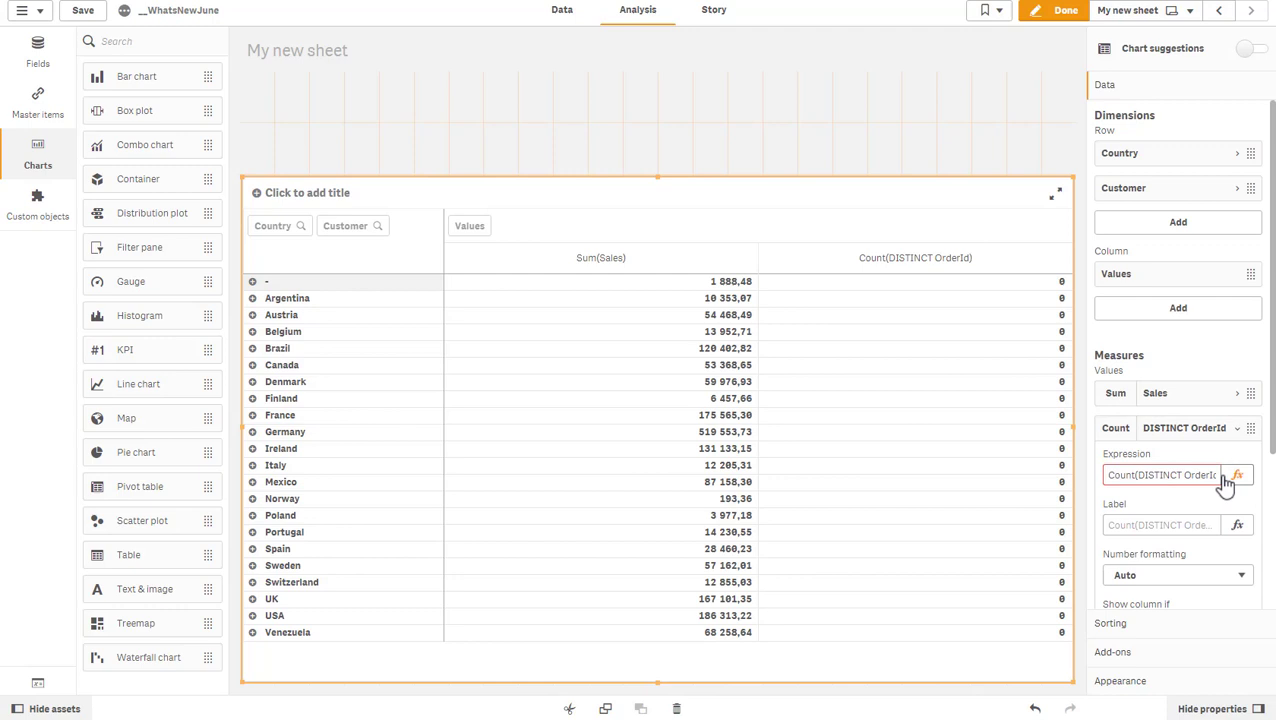
type("D)")
key("Return")
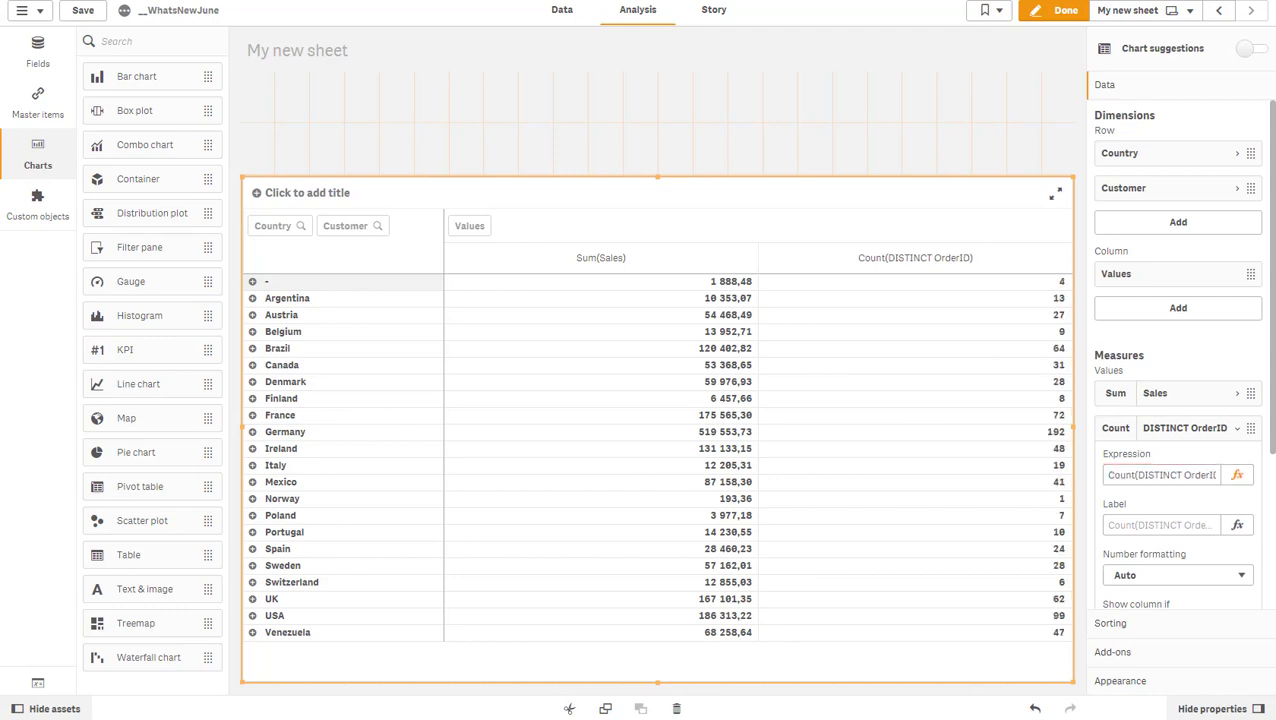
- Leave edit mode and briefly open and close the Country selection list
left_click(1061, 24)
left_click(50, 244)
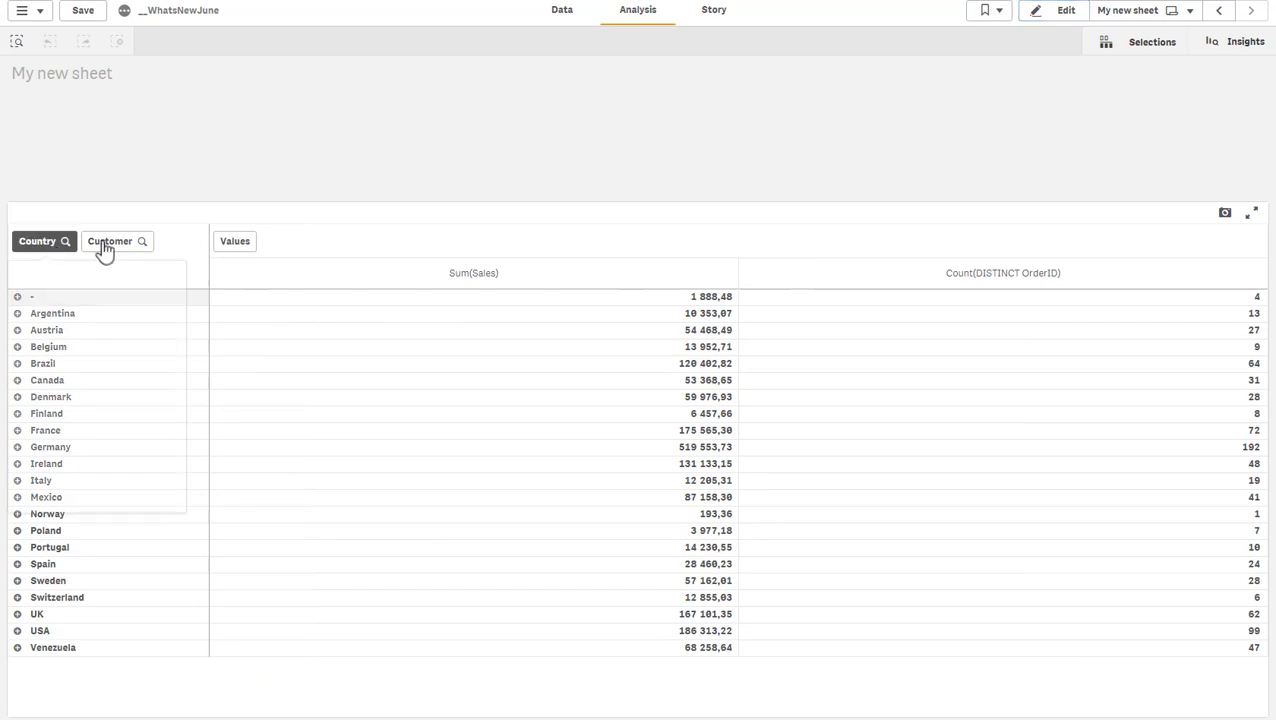
left_click(335, 259)
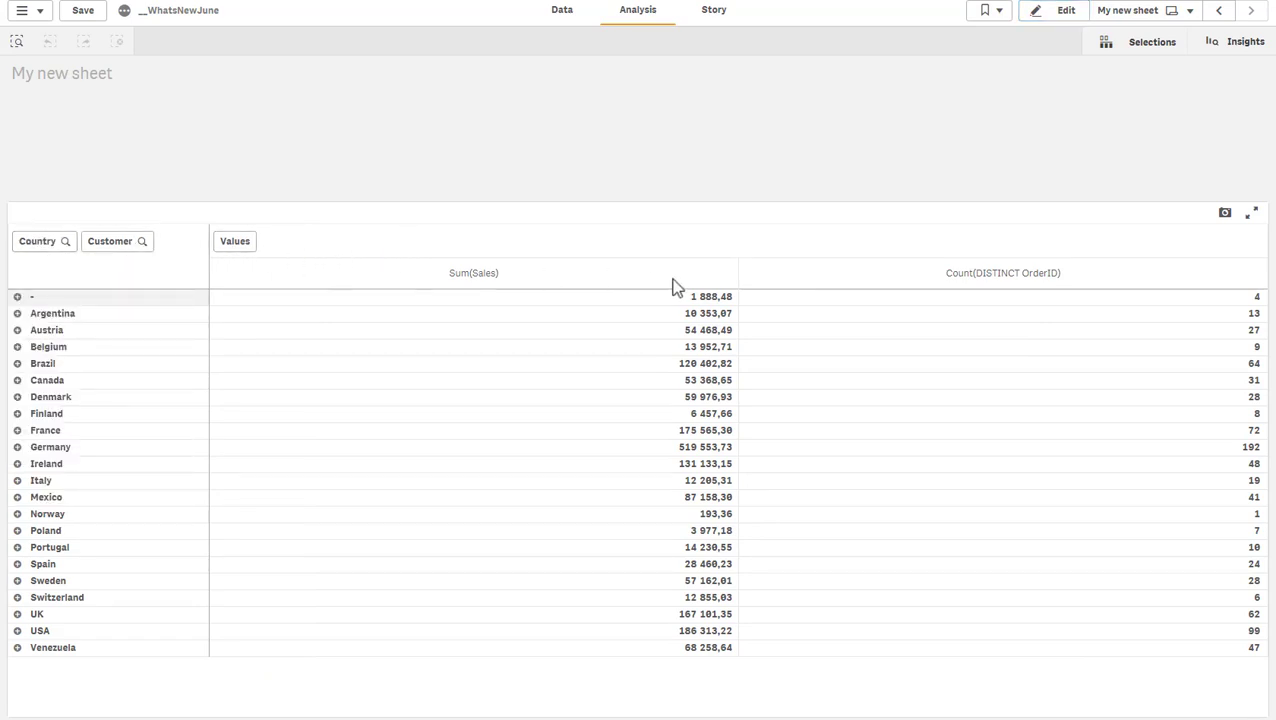
- Create an empty app variable named vPivotSort in the Variables dialog
left_click(1060, 12)
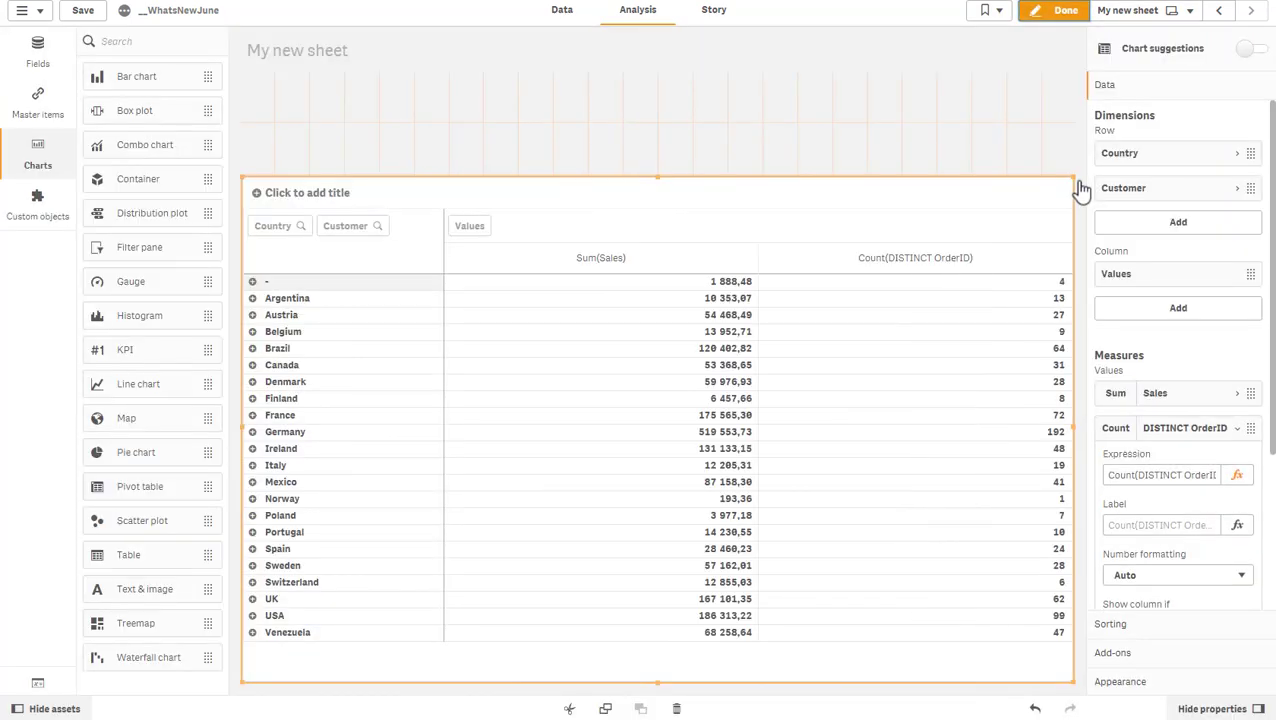
left_click(38, 683)
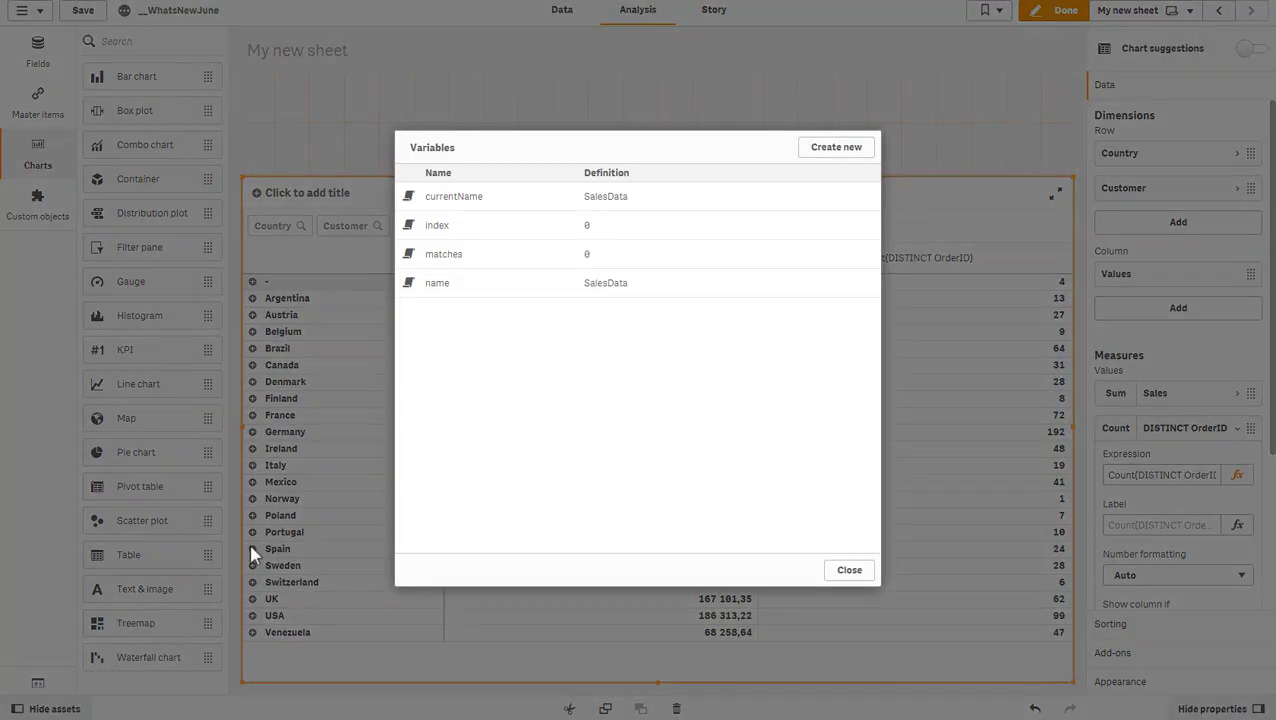
left_click(826, 145)
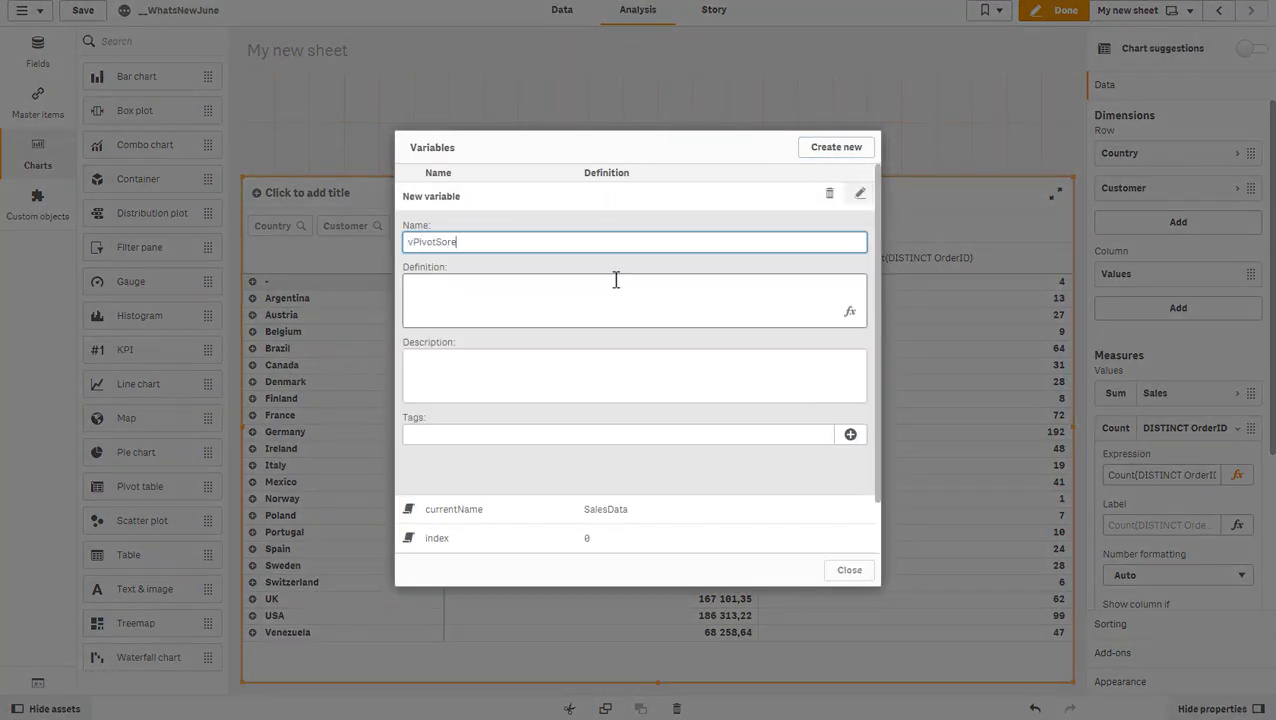
left_click(860, 195)
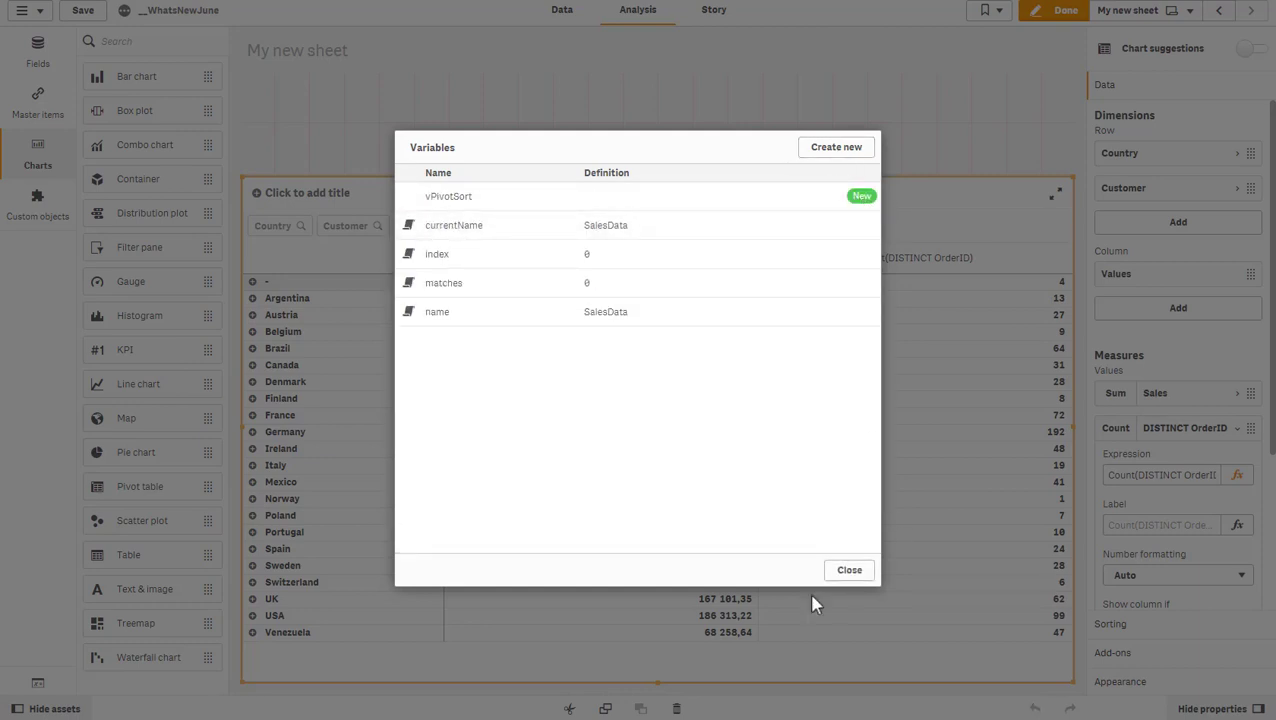
left_click(849, 572)
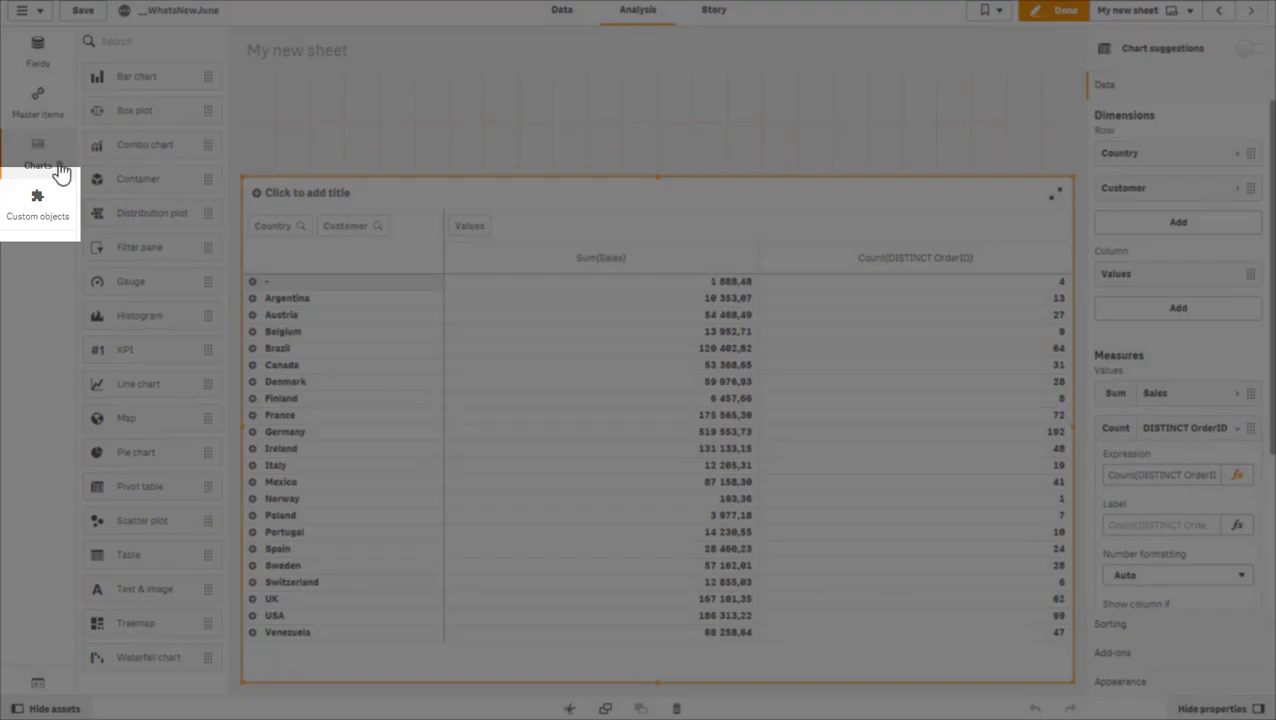
- Drag a Qlik Dashboard bundle Variable input above the pivot table and widen it leftward
left_click(44, 210)
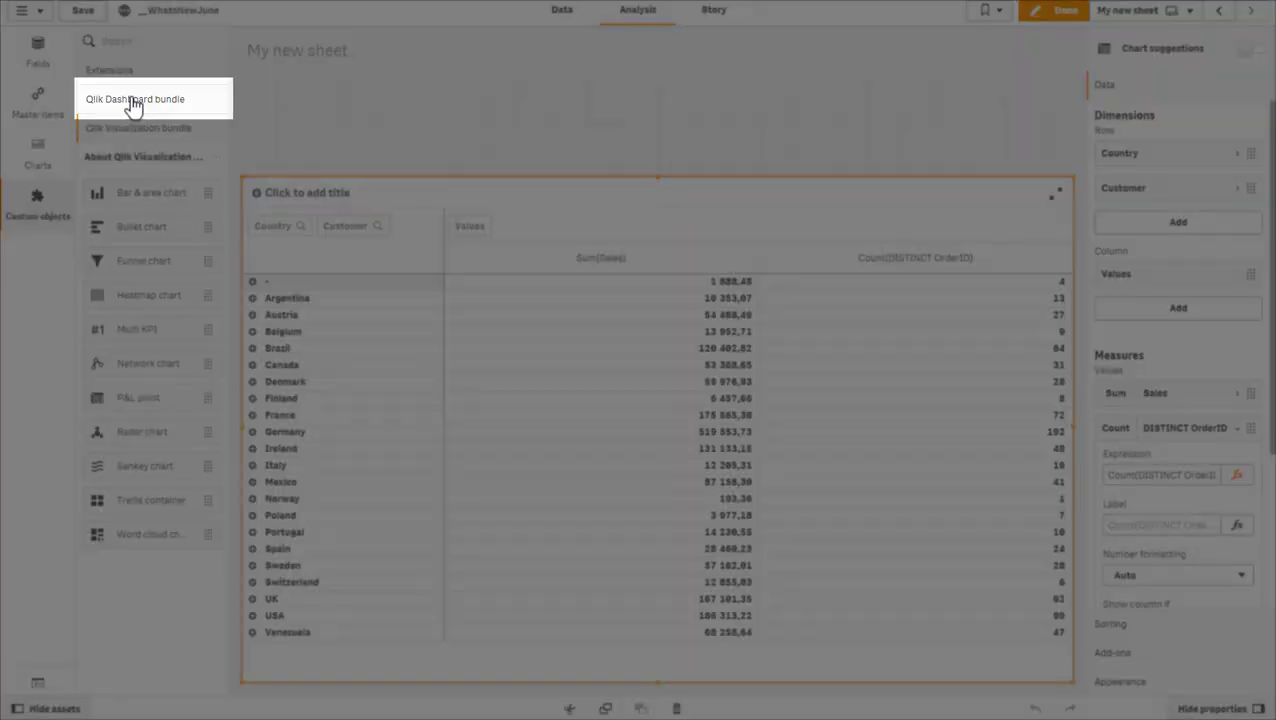
left_click(131, 101)
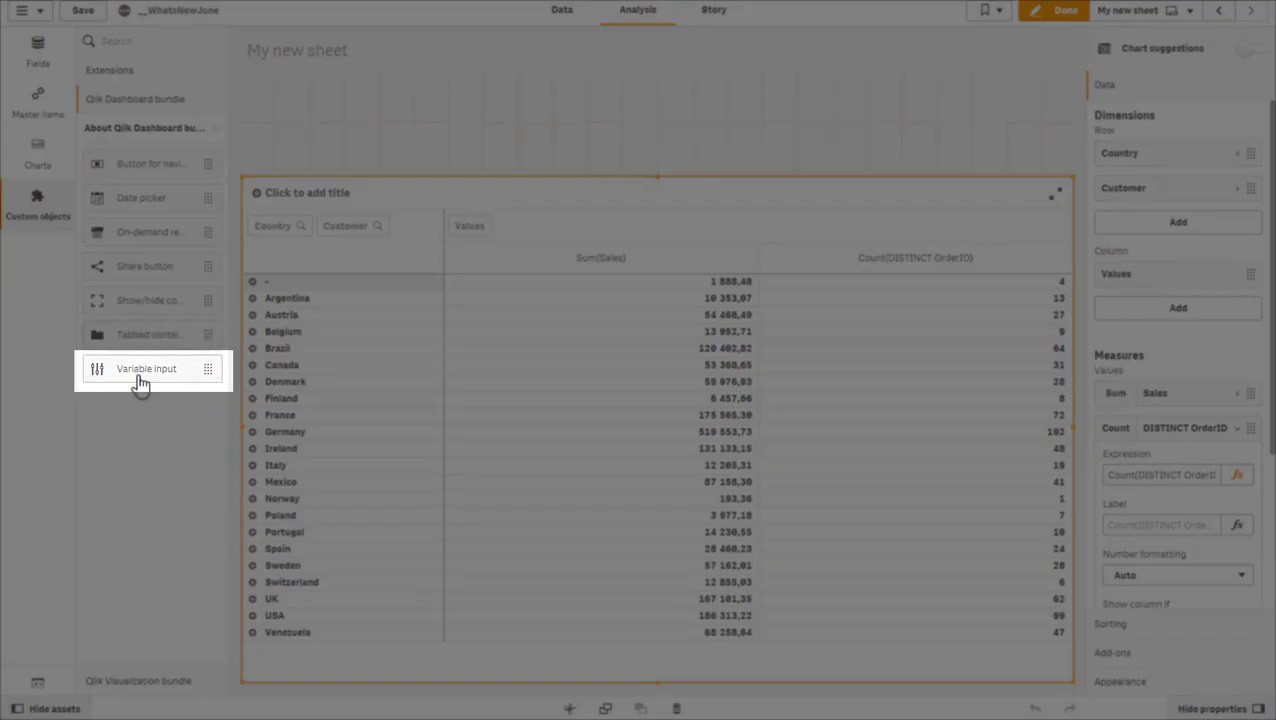
left_click_drag(140, 383, 780, 140)
left_click_drag(660, 172, 458, 172)
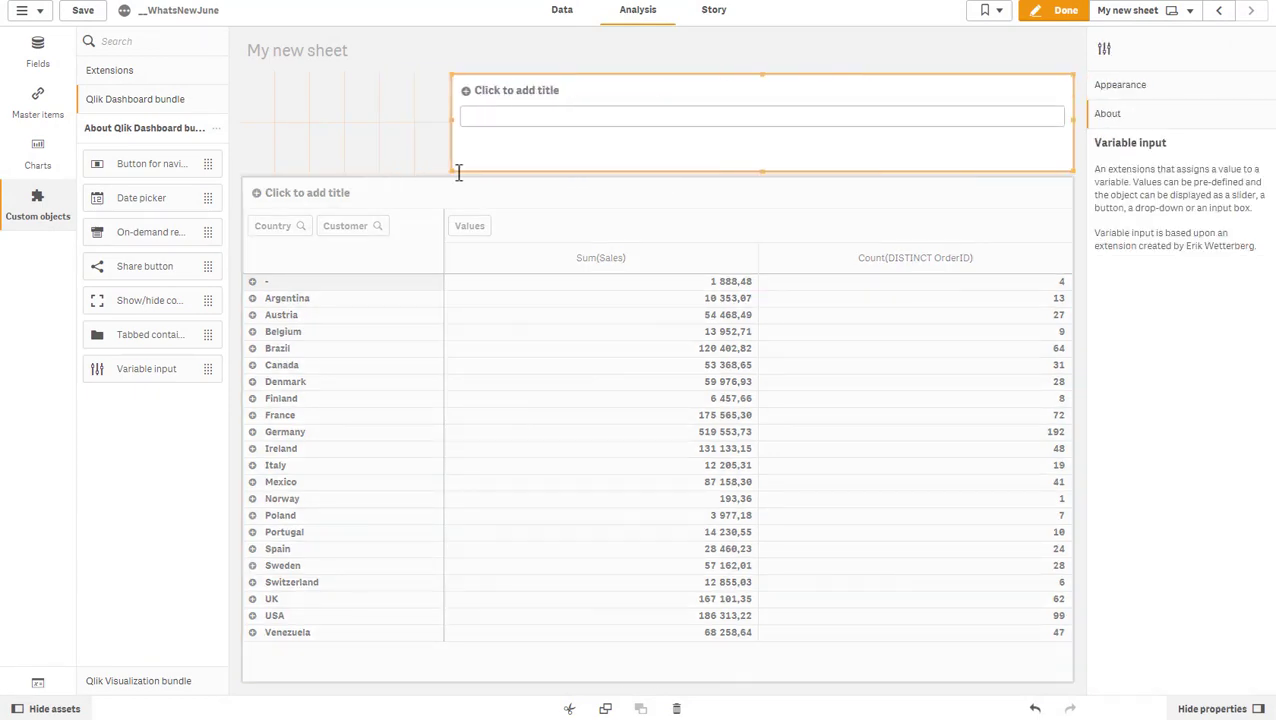
left_click(1131, 88)
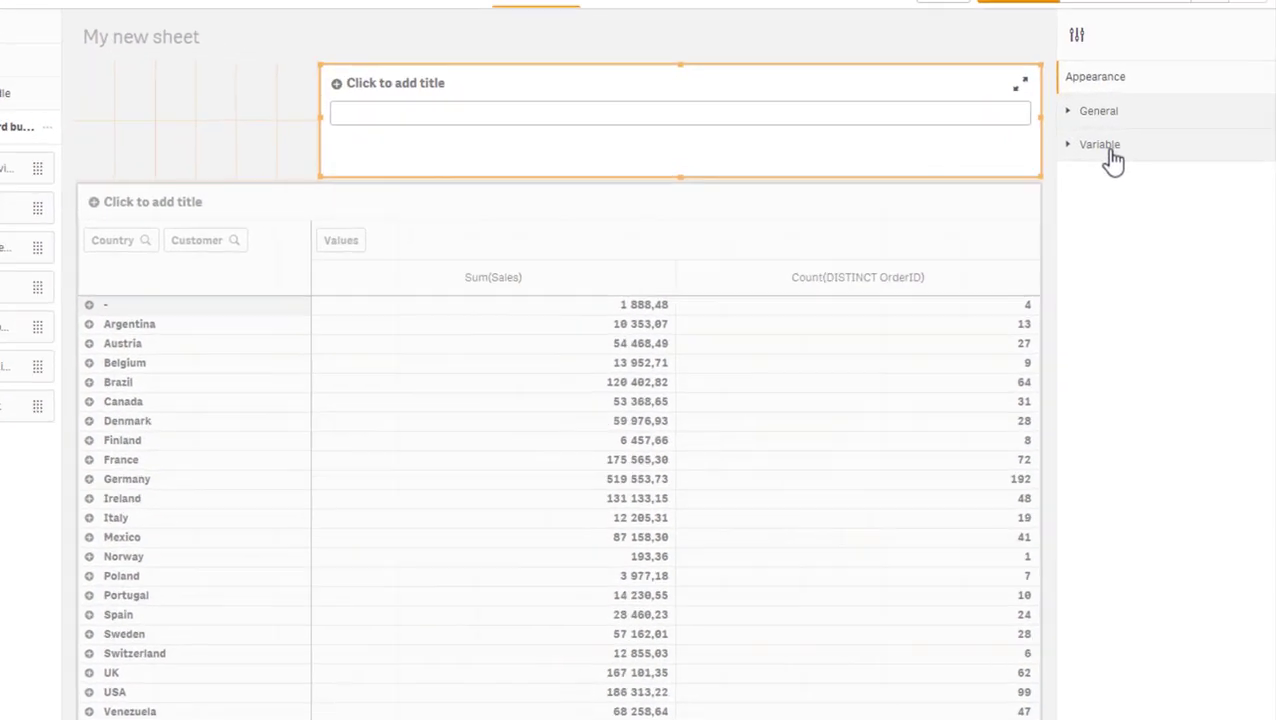
- Bind the variable input to vPivotSort and show it as buttons
left_click(1115, 141)
left_click(1105, 225)
left_click(1075, 338)
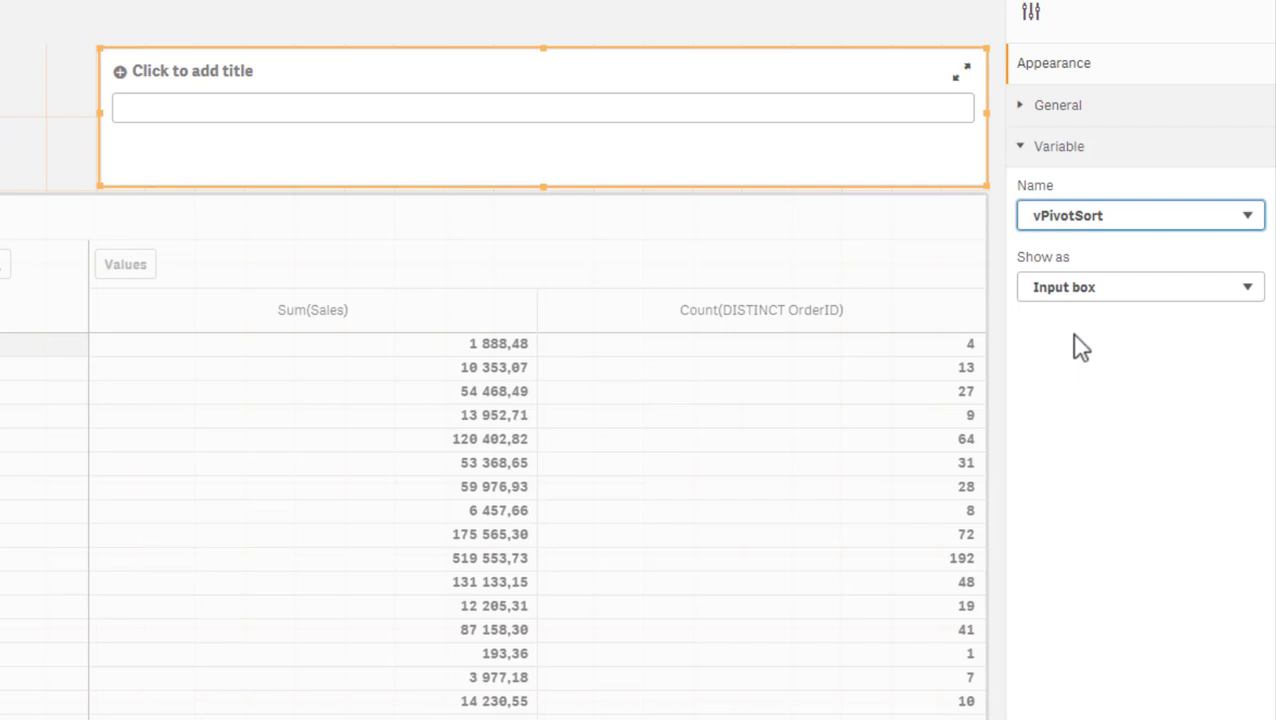
left_click(1080, 292)
left_click(1084, 313)
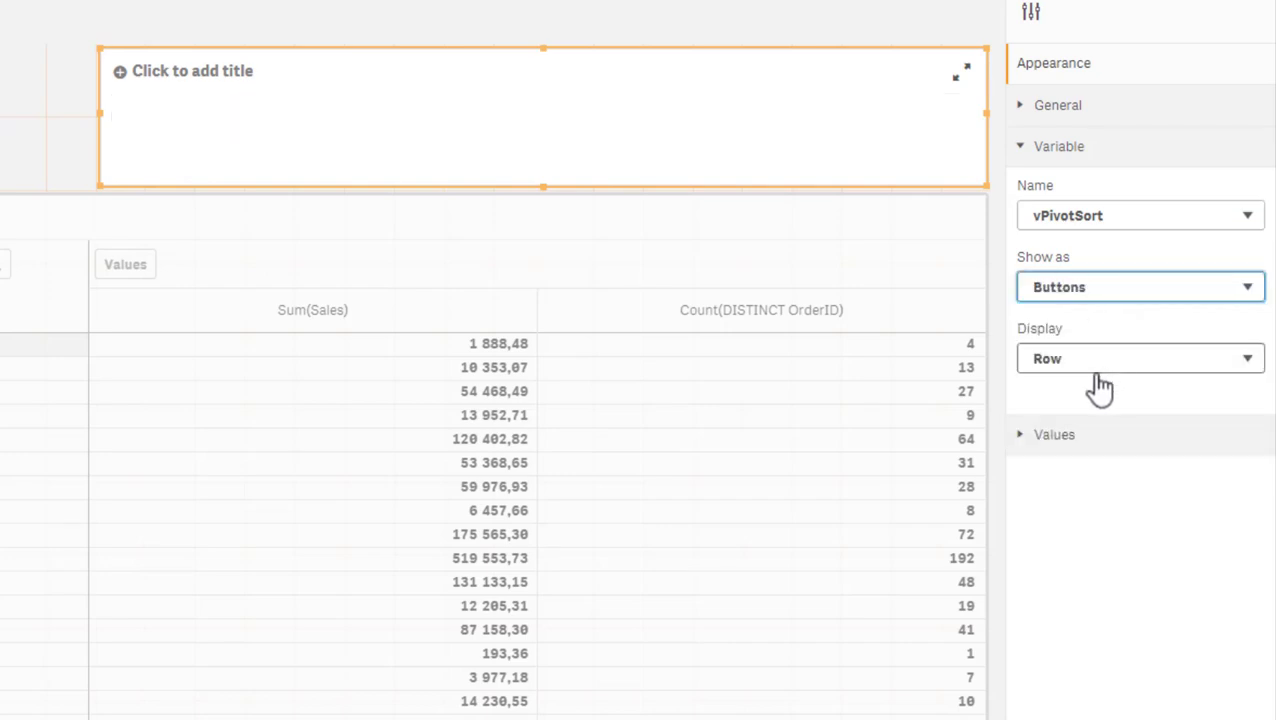
- Switch the button values to Dynamic and enter 1~one|2~two
left_click(1055, 437)
left_click(1090, 504)
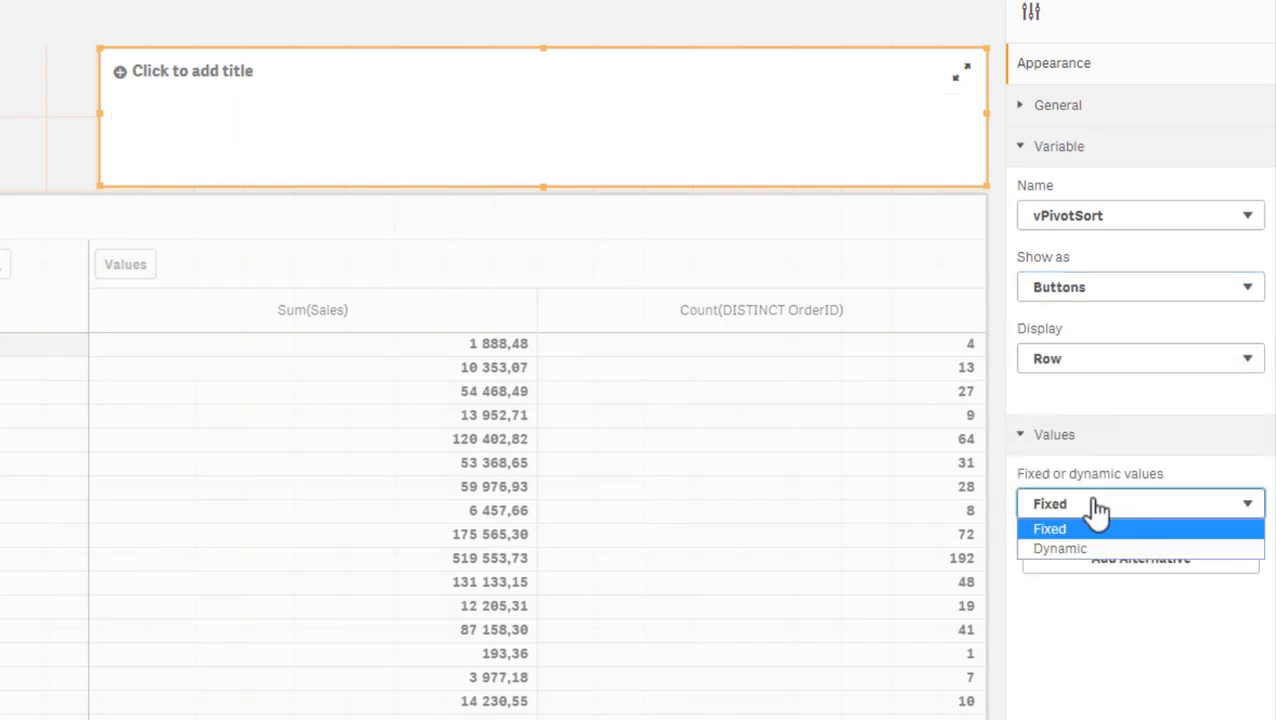
left_click(1085, 547)
left_click(1097, 576)
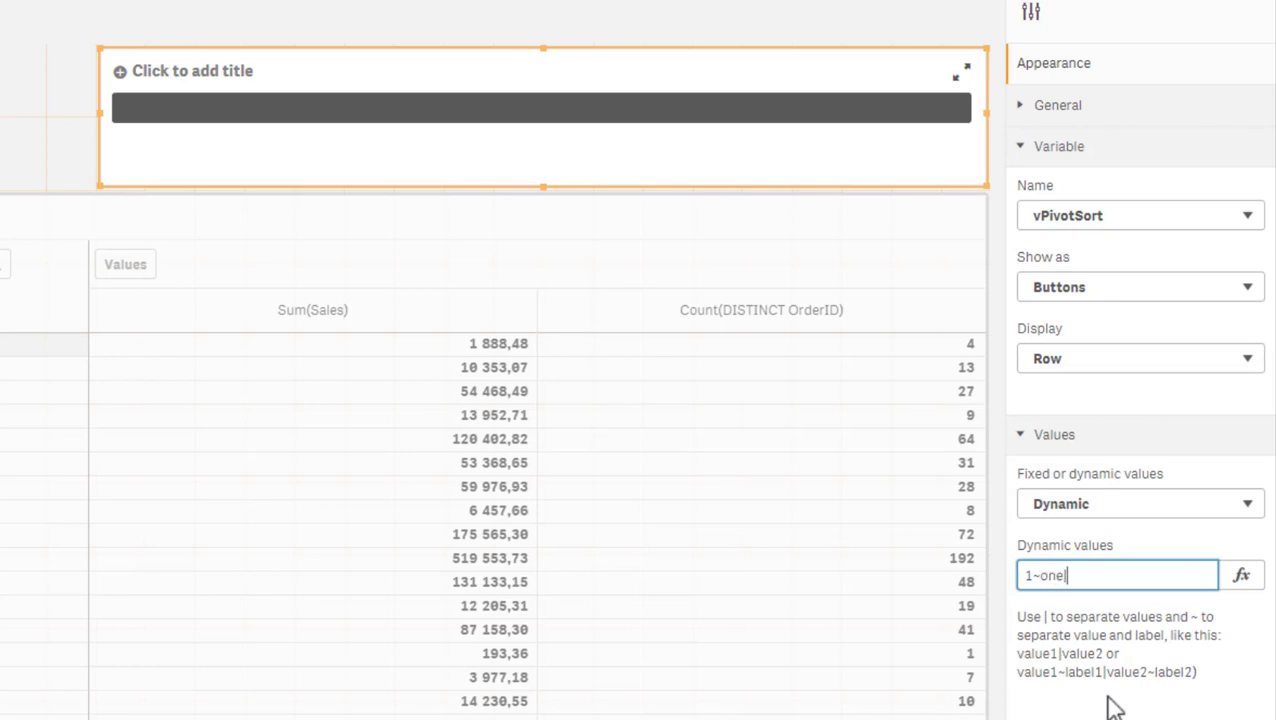
left_click(1113, 707)
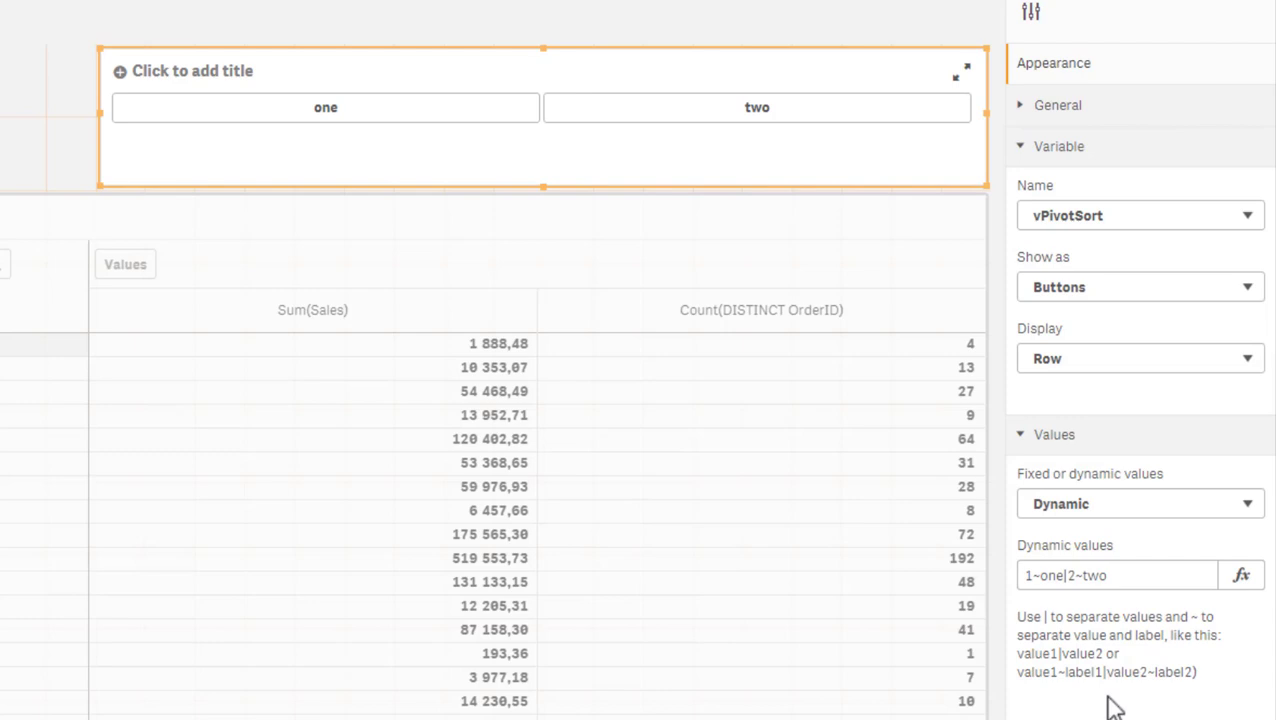
- Change the dynamic values to Sum(Sales)~Sales|Count(DISTINCT OrderID)~#Orders
left_click(1037, 577)
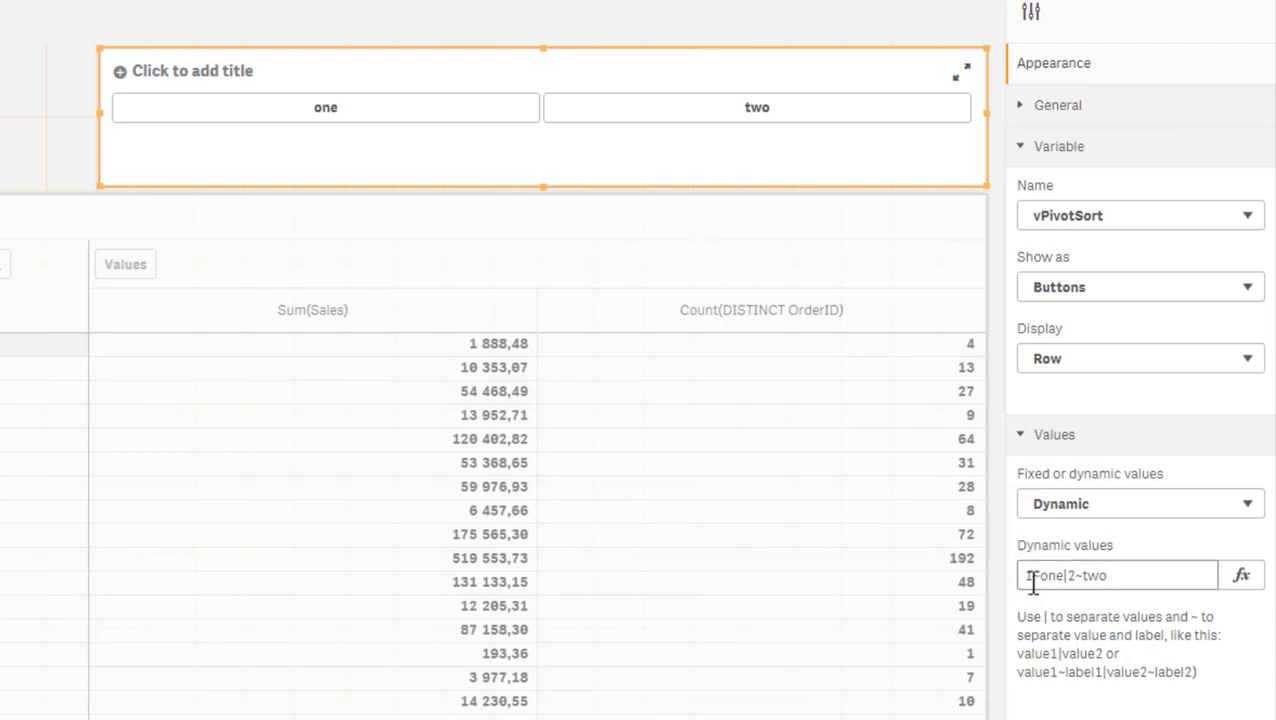
left_click(1040, 584)
key("BackSpace")
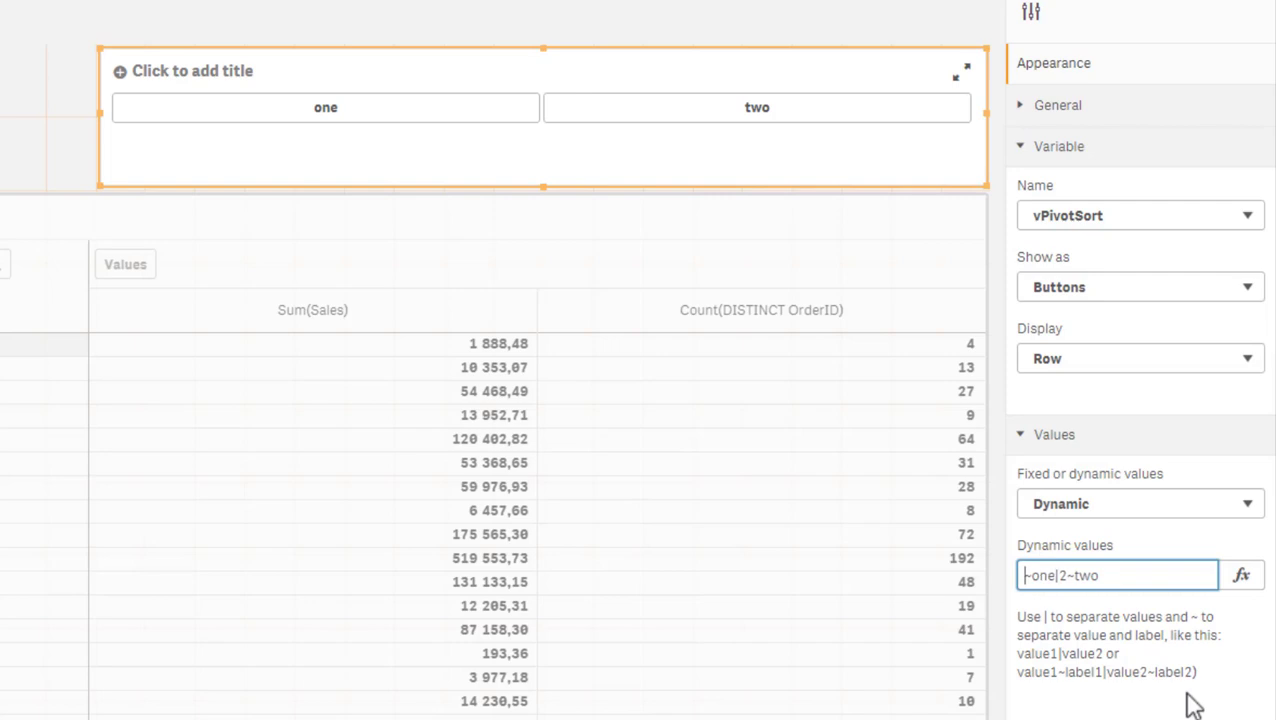
type("Sum(Sales)")
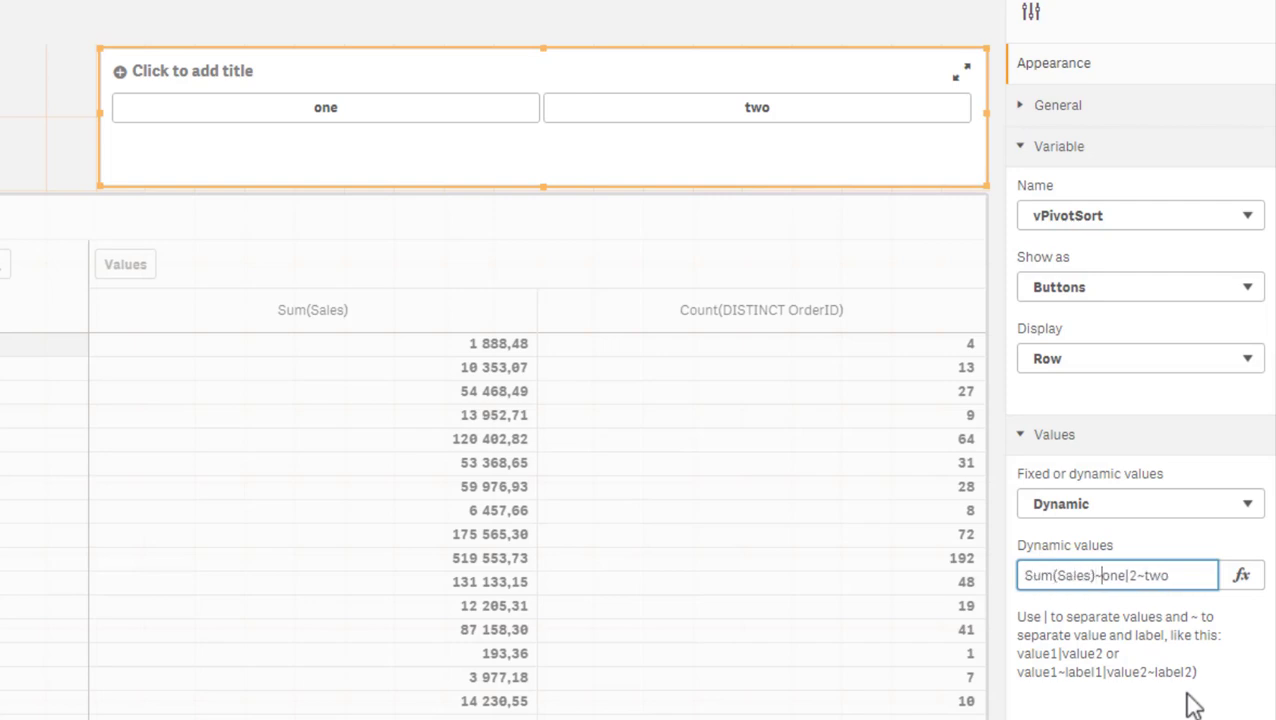
type("Sal")
type("Count(DISTINCT")
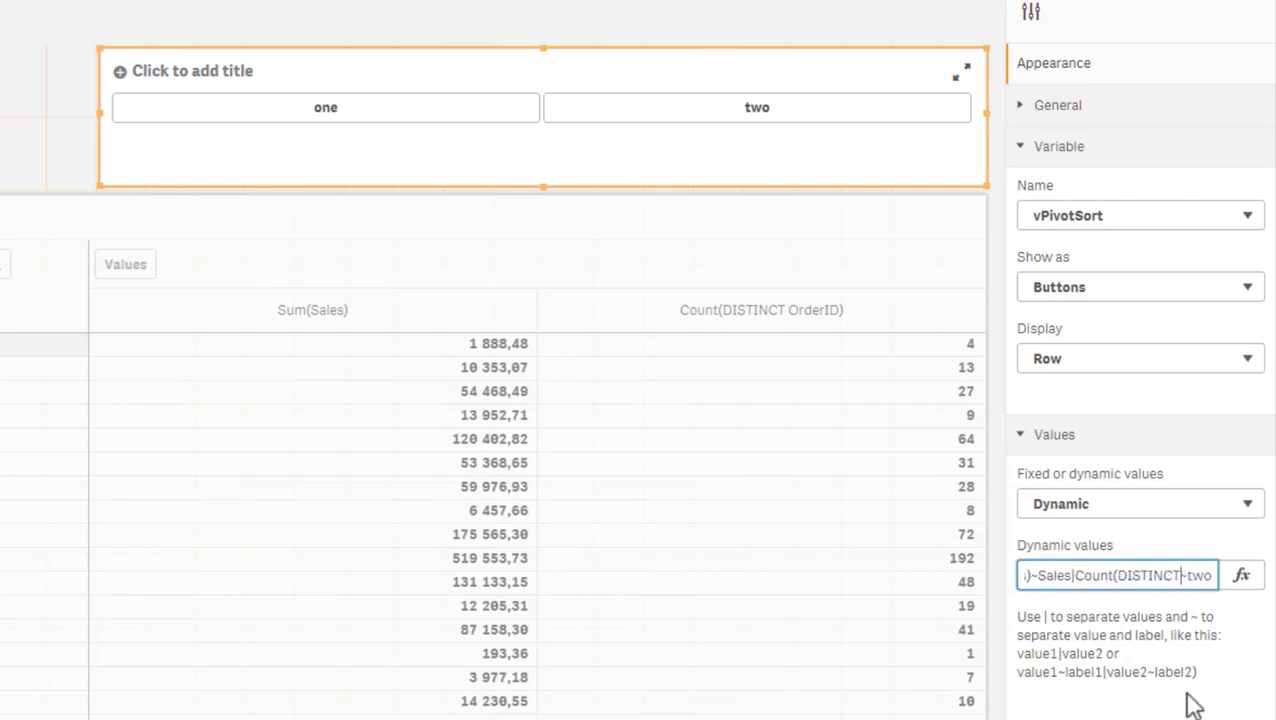
type(" OrderID")
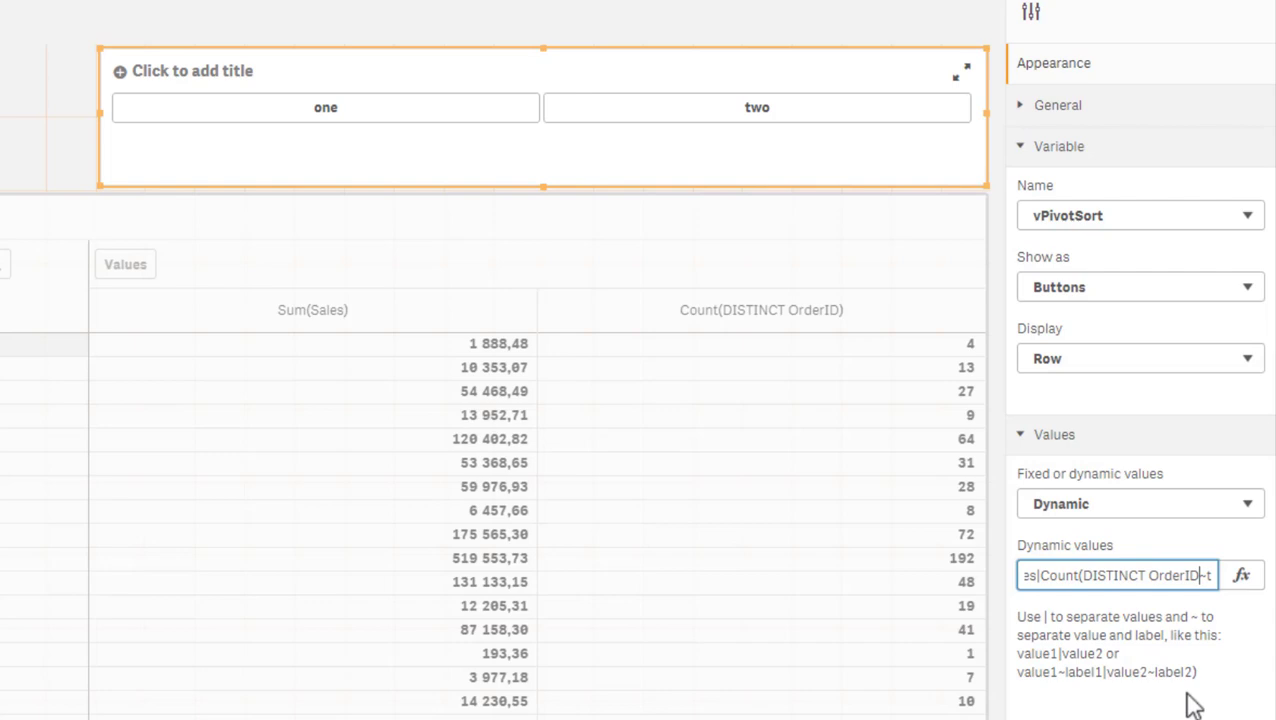
type(")~")
key("Right")
type("#Orders")
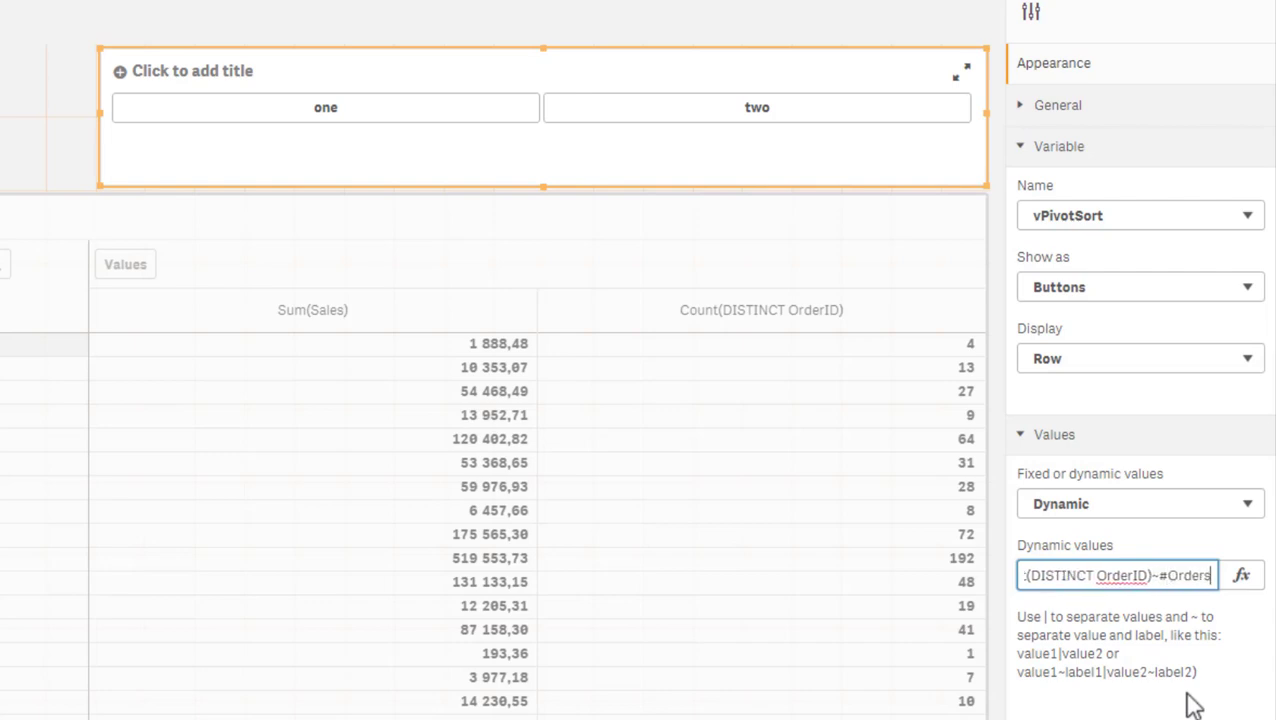
- In the expression editor, make the values ='Sum(Sales)~Sales|Count(DISTINCT OrderID)~#Orders' and apply
left_click(1241, 575)
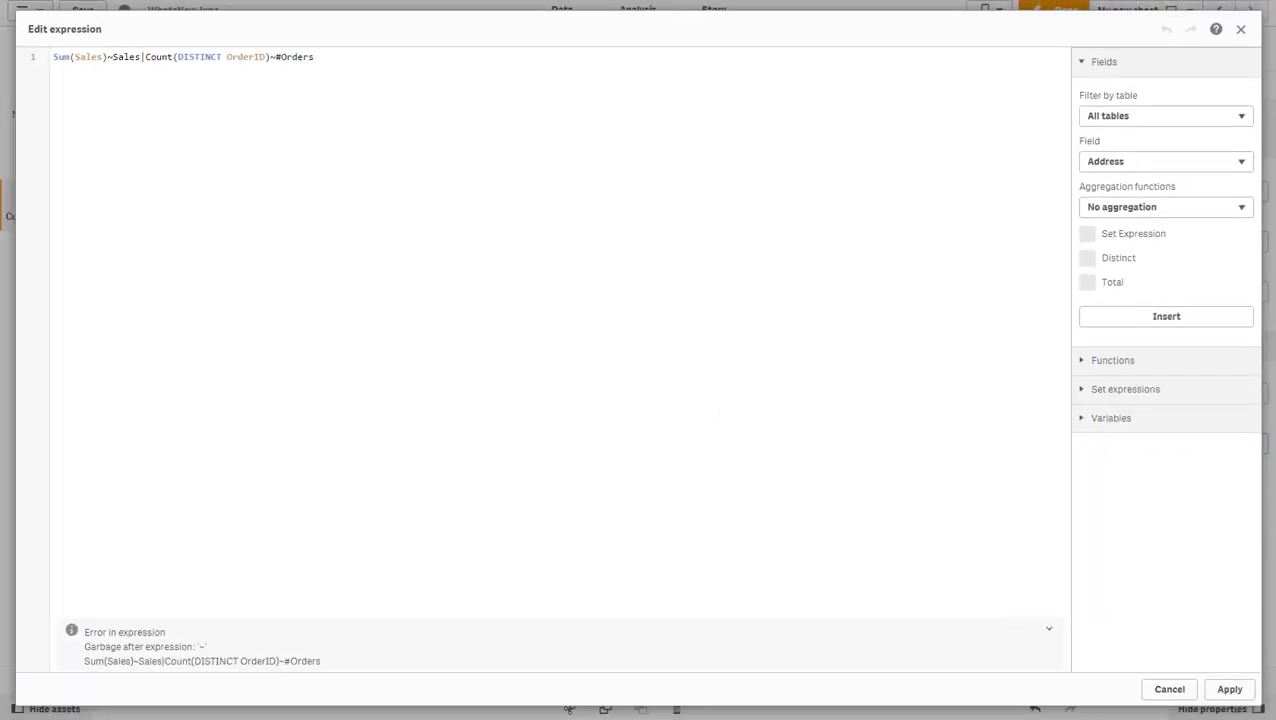
left_click(1229, 689)
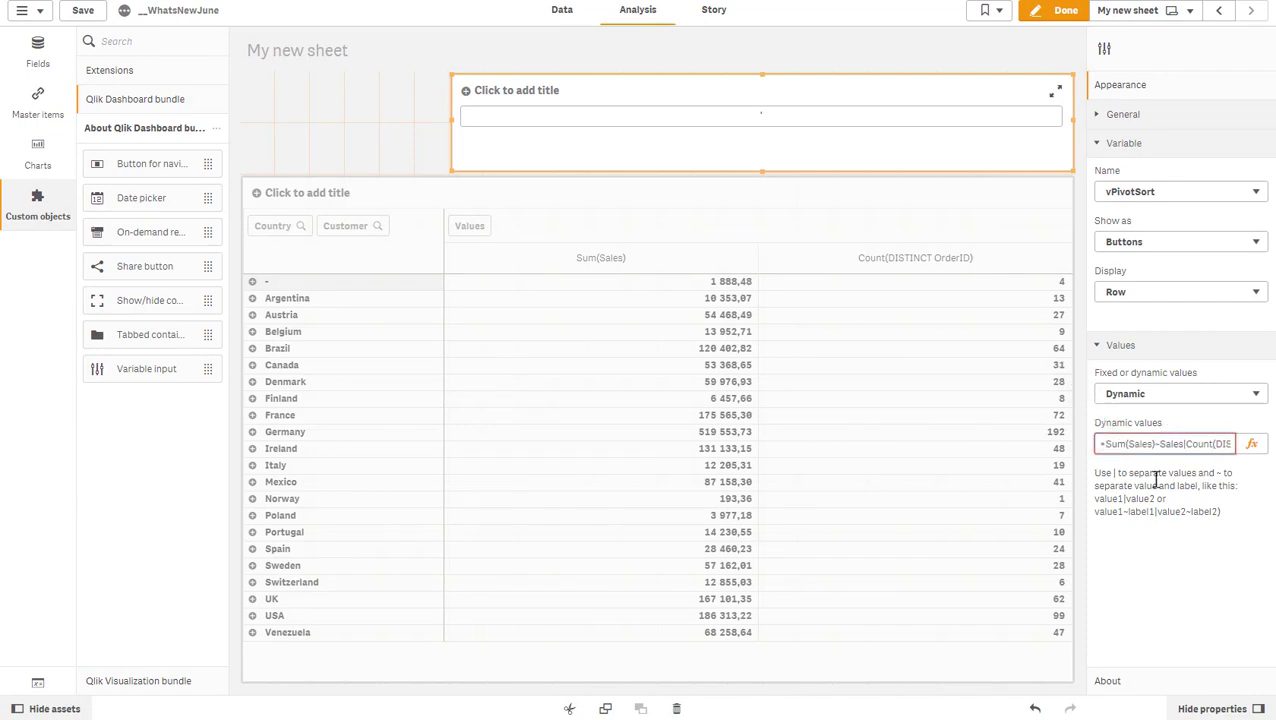
left_click(1251, 444)
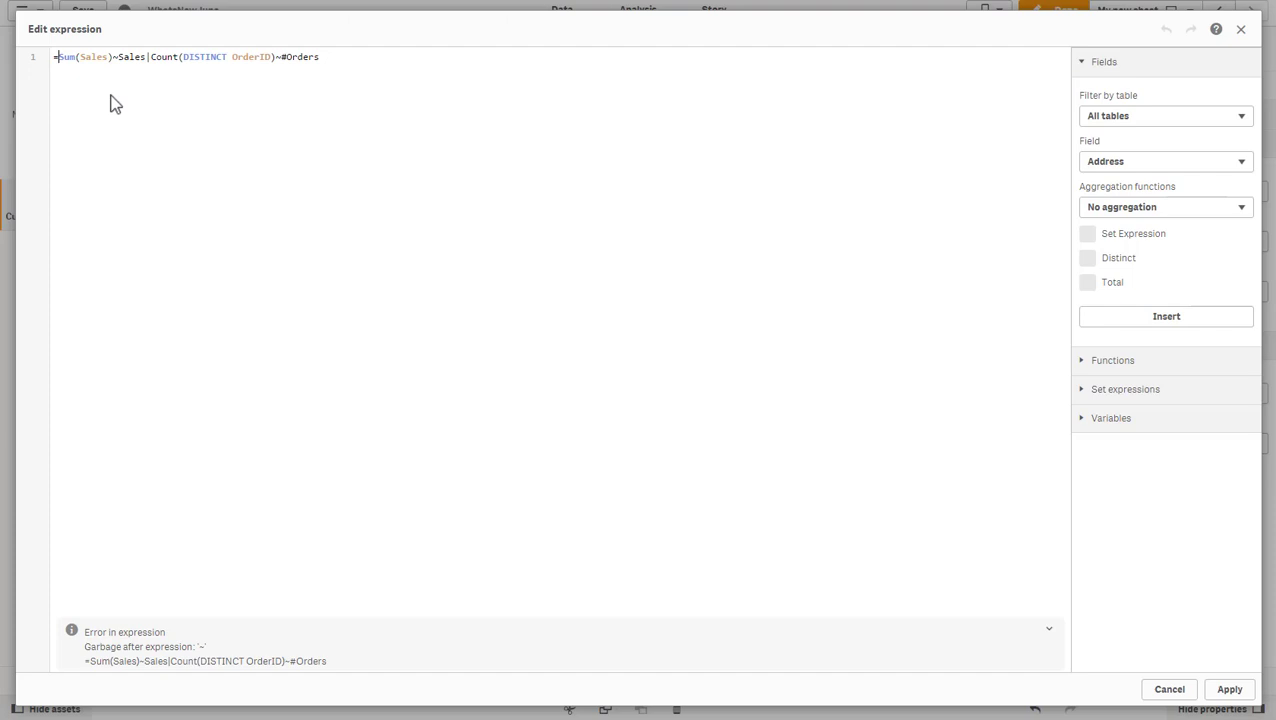
type("'")
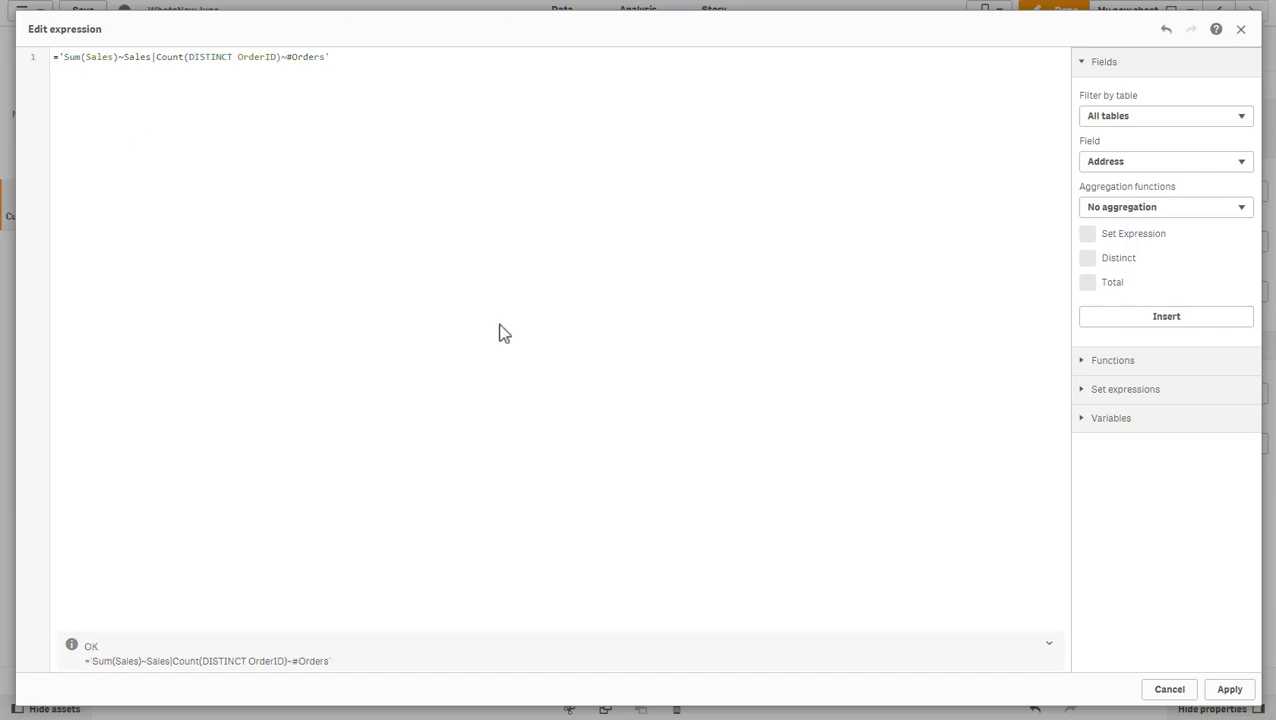
left_click(1229, 689)
- Set Country to custom sorting by the expression $(vPivotSort), not numerically
left_click(936, 350)
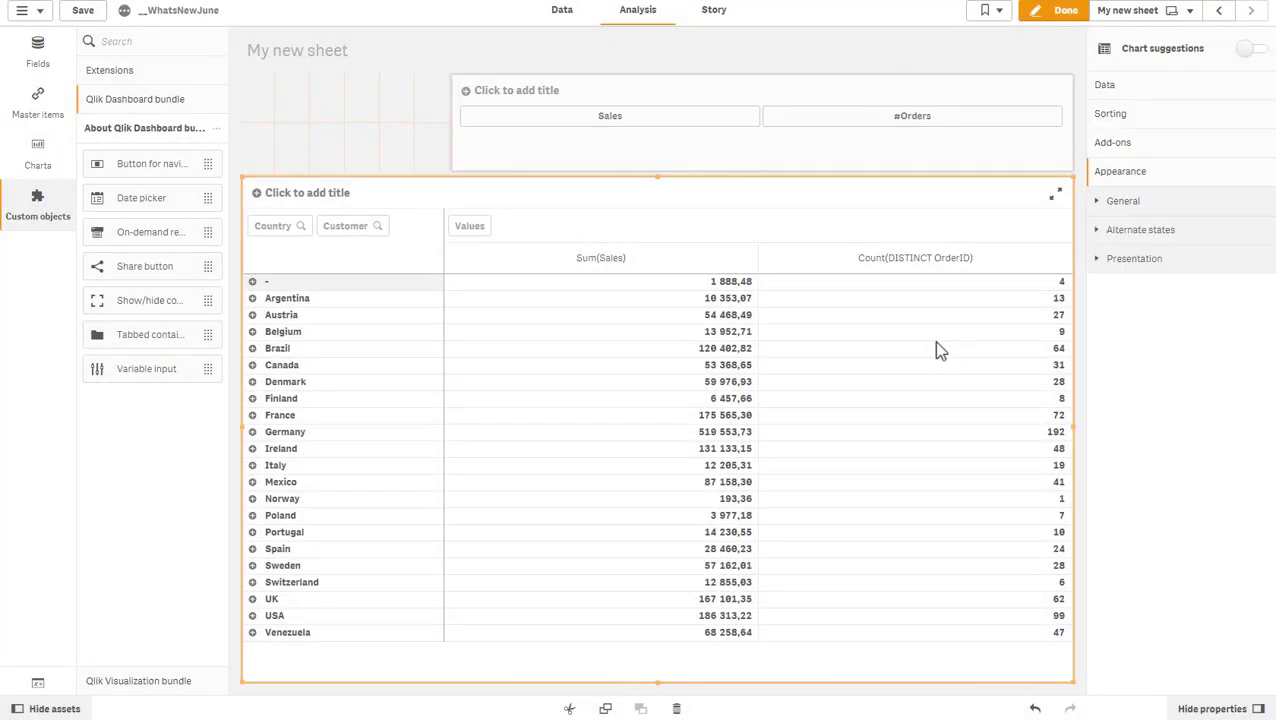
left_click(1128, 117)
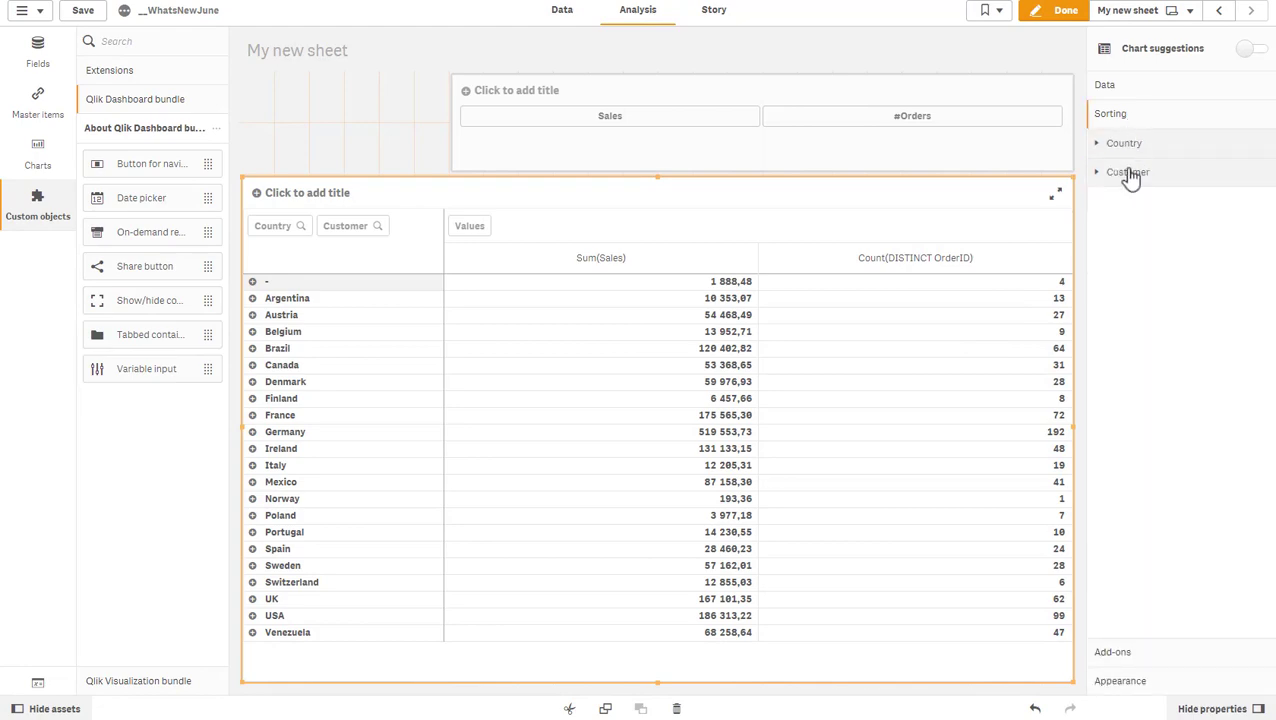
left_click(1124, 144)
left_click(1240, 142)
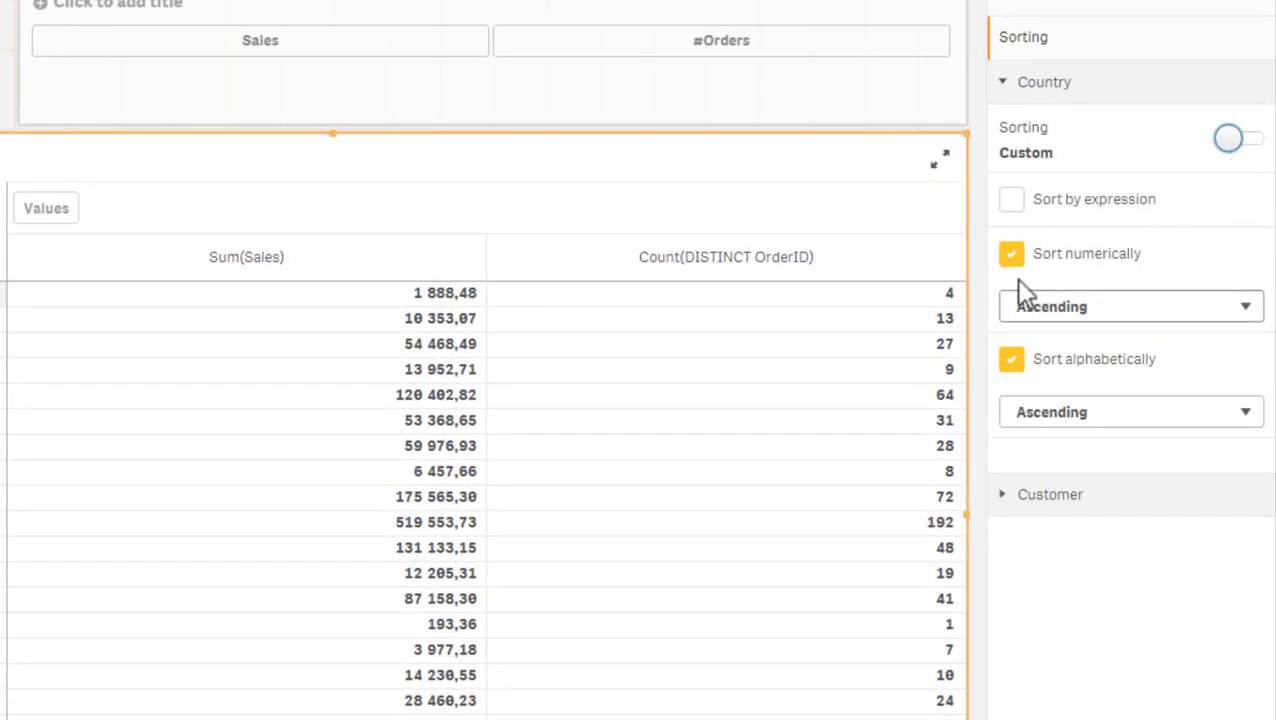
left_click(1011, 251)
left_click(1011, 198)
left_click(1055, 328)
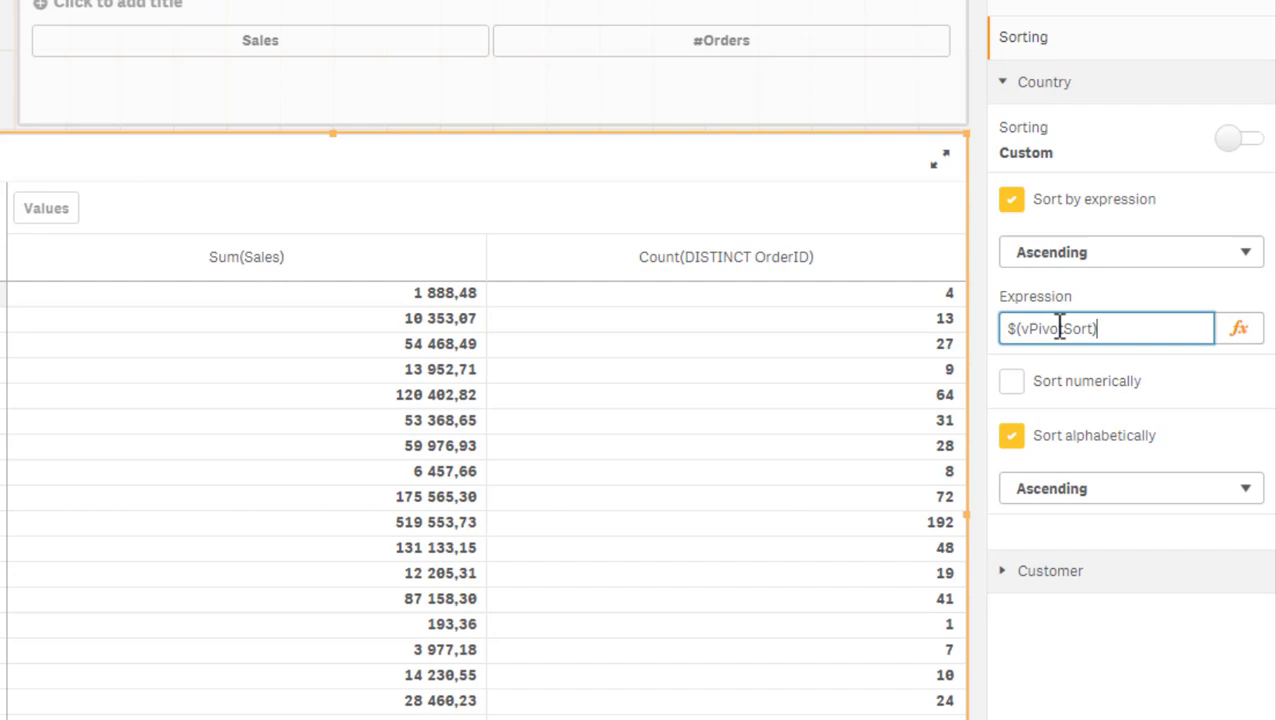
key("ctrl+a")
key("ctrl+c")
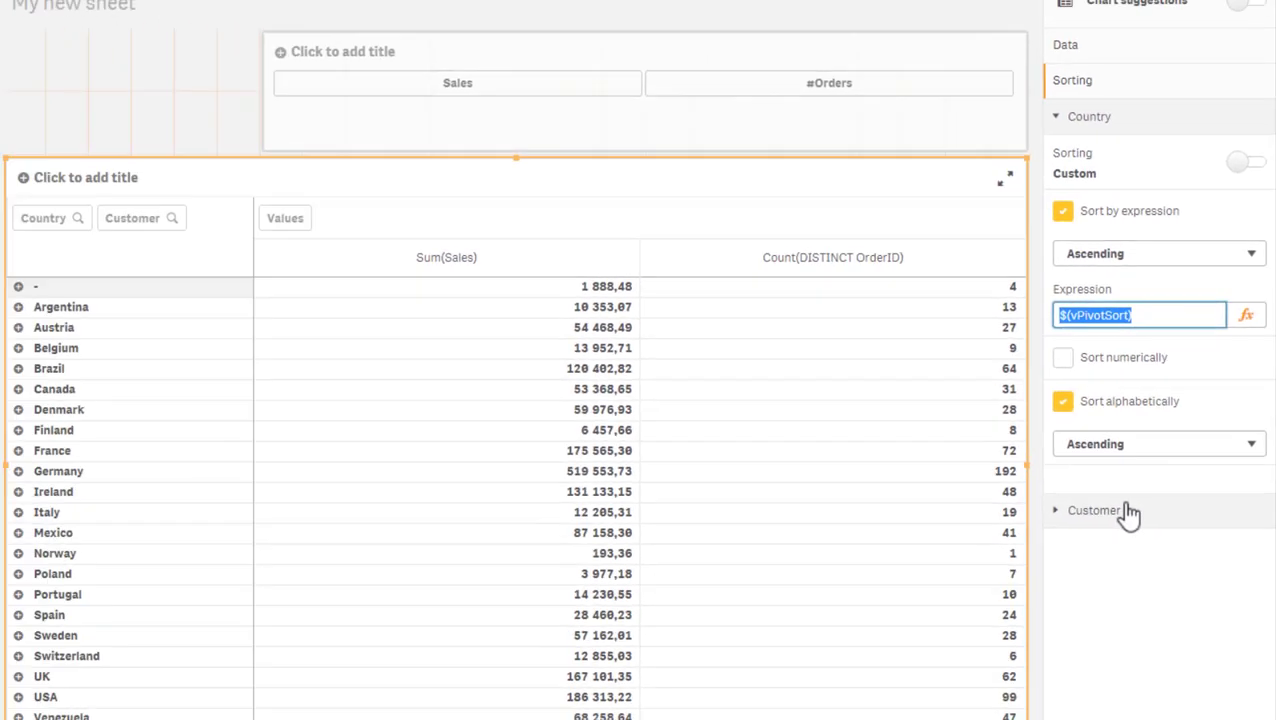
- Give Customer the same custom sort by $(vPivotSort), with numeric sorting off
left_click(1050, 570)
left_click(1246, 501)
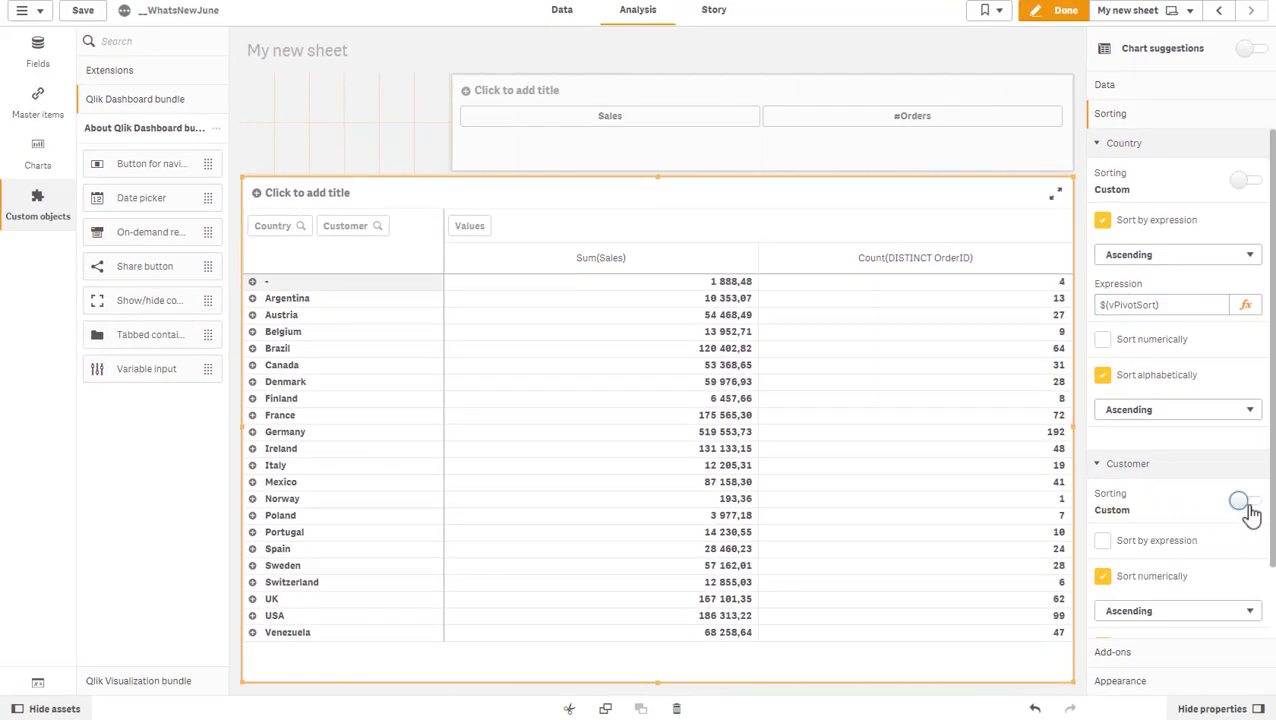
left_click(1102, 541)
left_click(1160, 624)
key("ctrl+v")
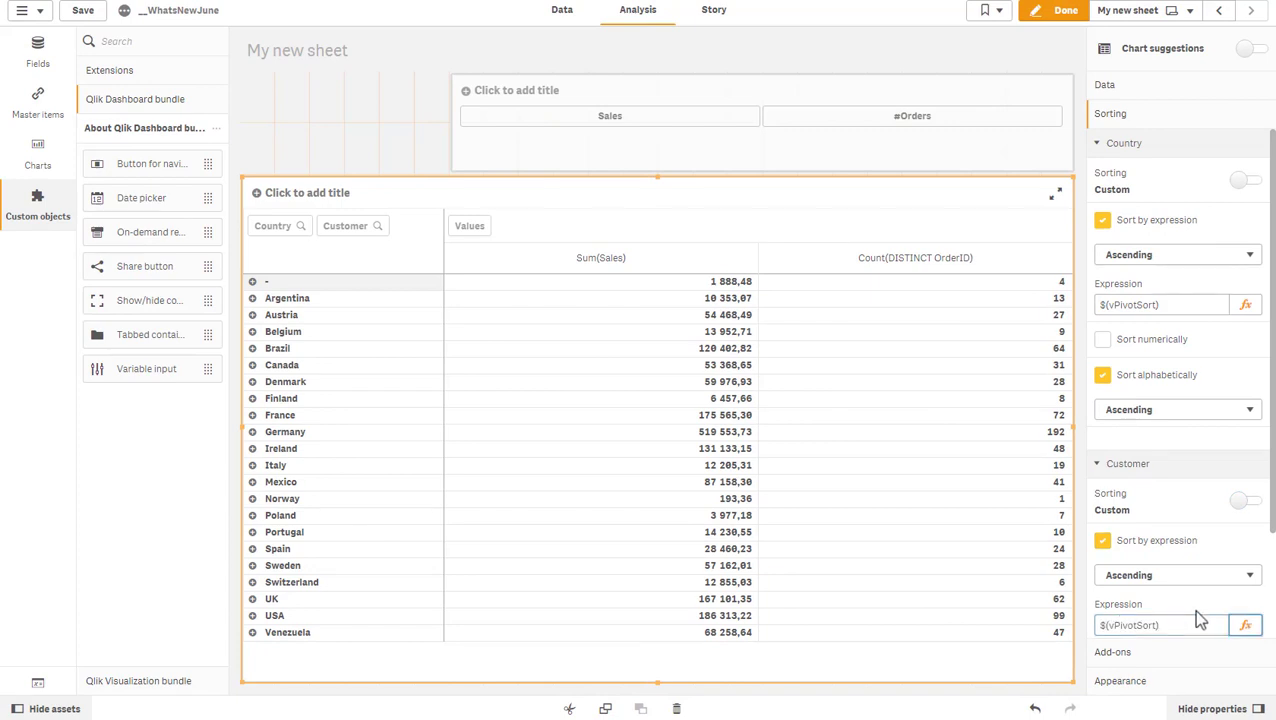
- Leave edit mode and test the Sales, #Orders, then Sales sort buttons
left_click(1060, 12)
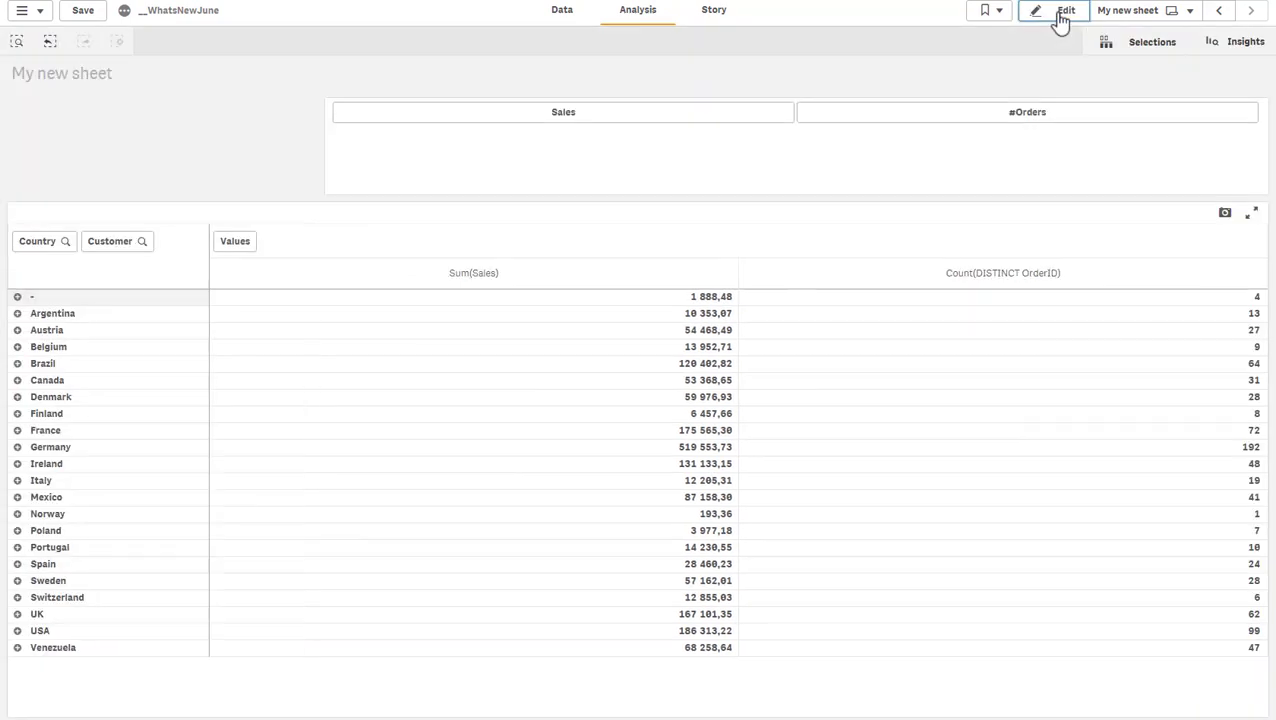
left_click(584, 118)
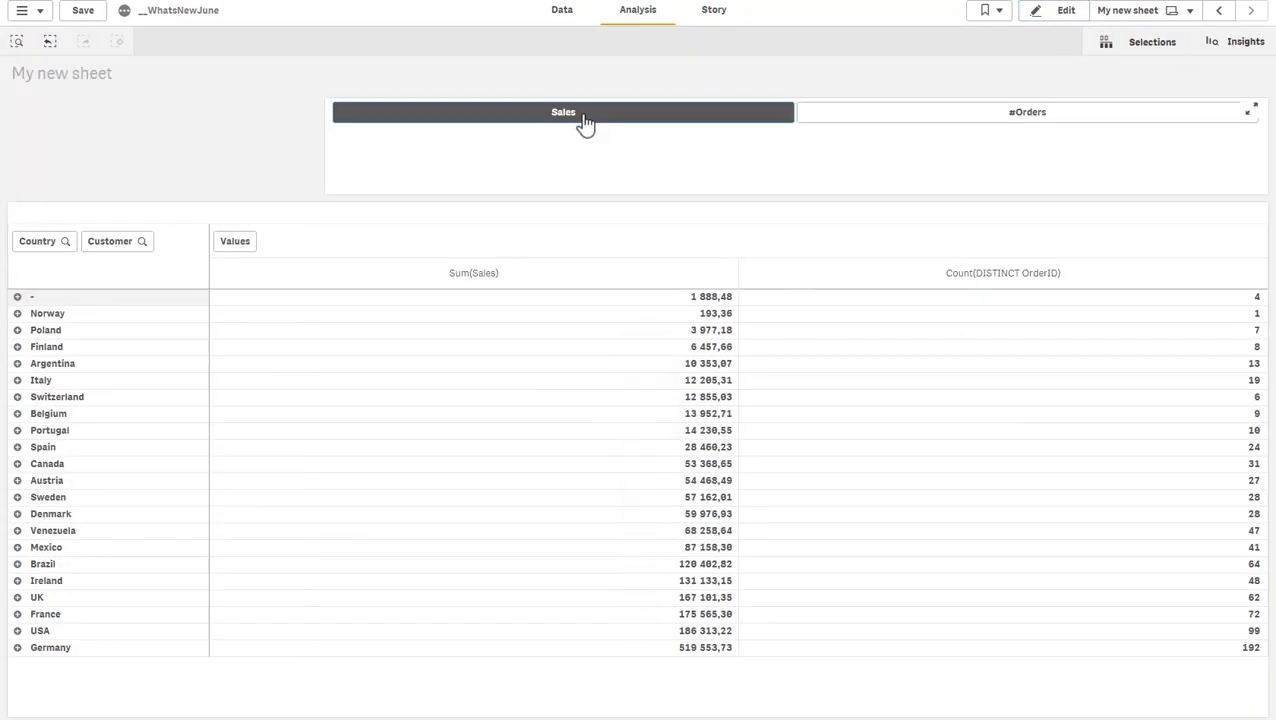
left_click(923, 120)
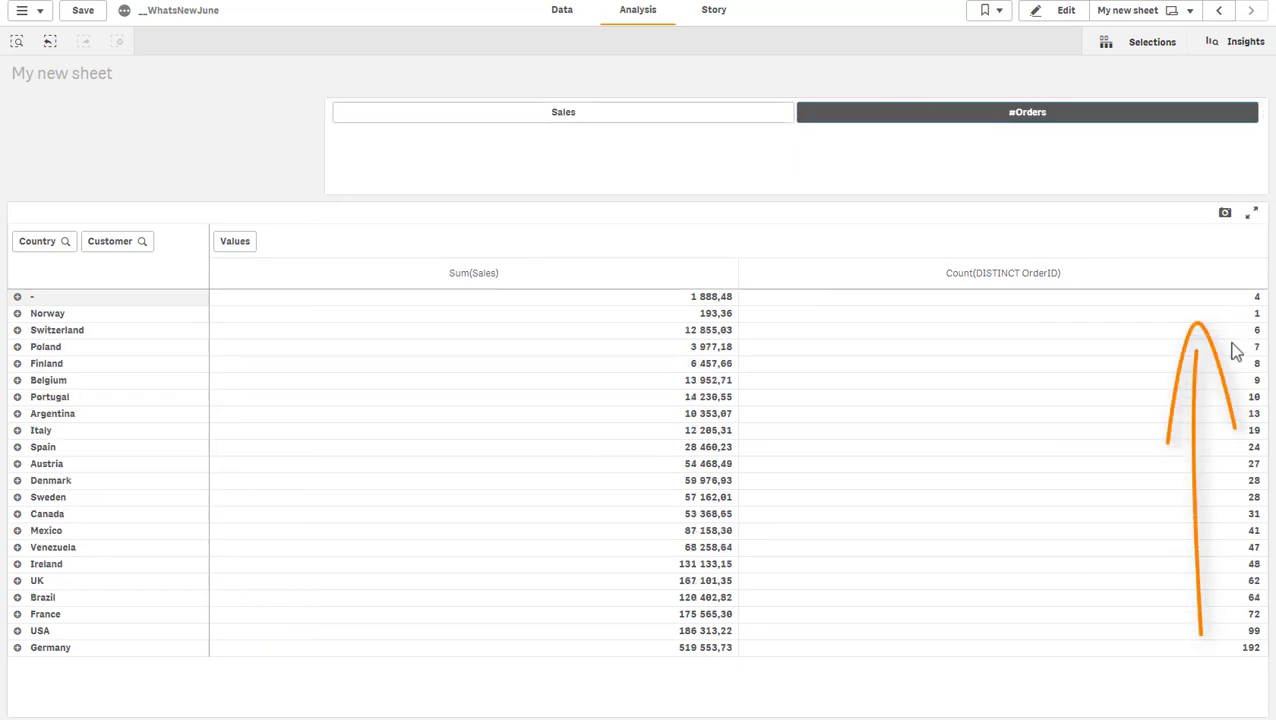
left_click(652, 126)
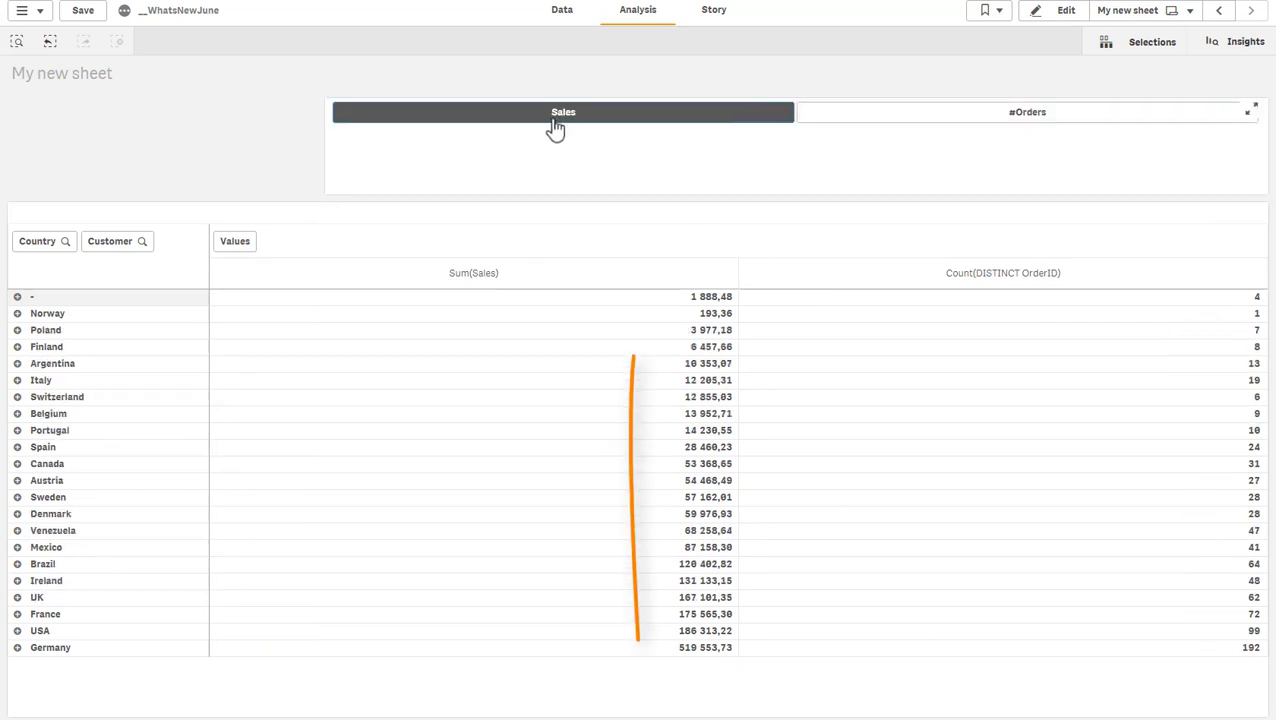
- Prefix the variable input's dynamic values with '~A-Z|' to add an A-Z button
left_click(1050, 14)
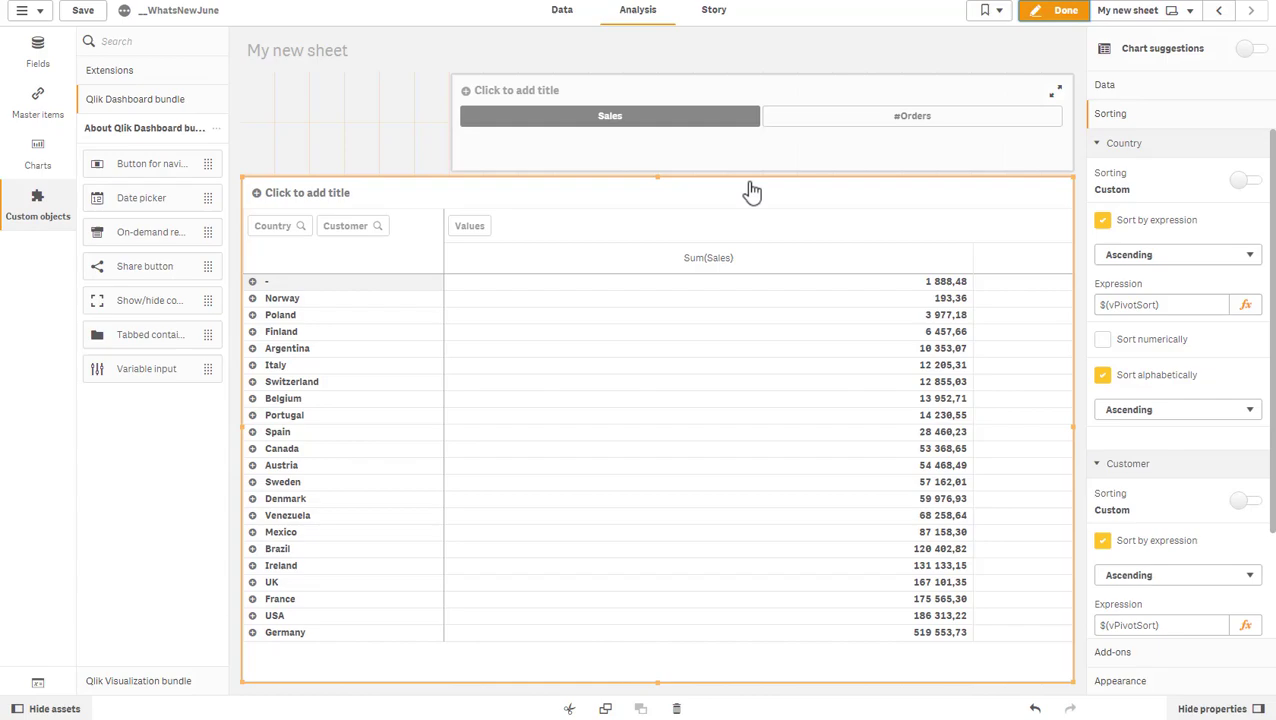
left_click(710, 152)
left_click(1133, 92)
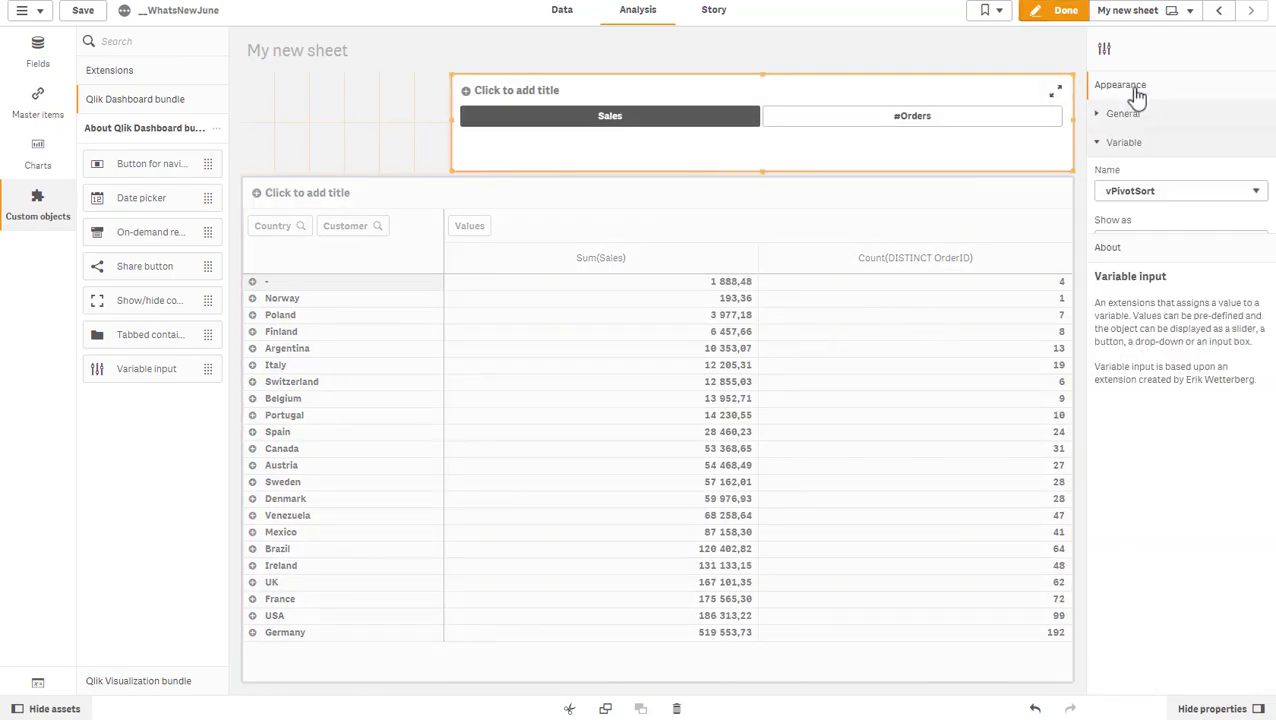
left_click(1112, 446)
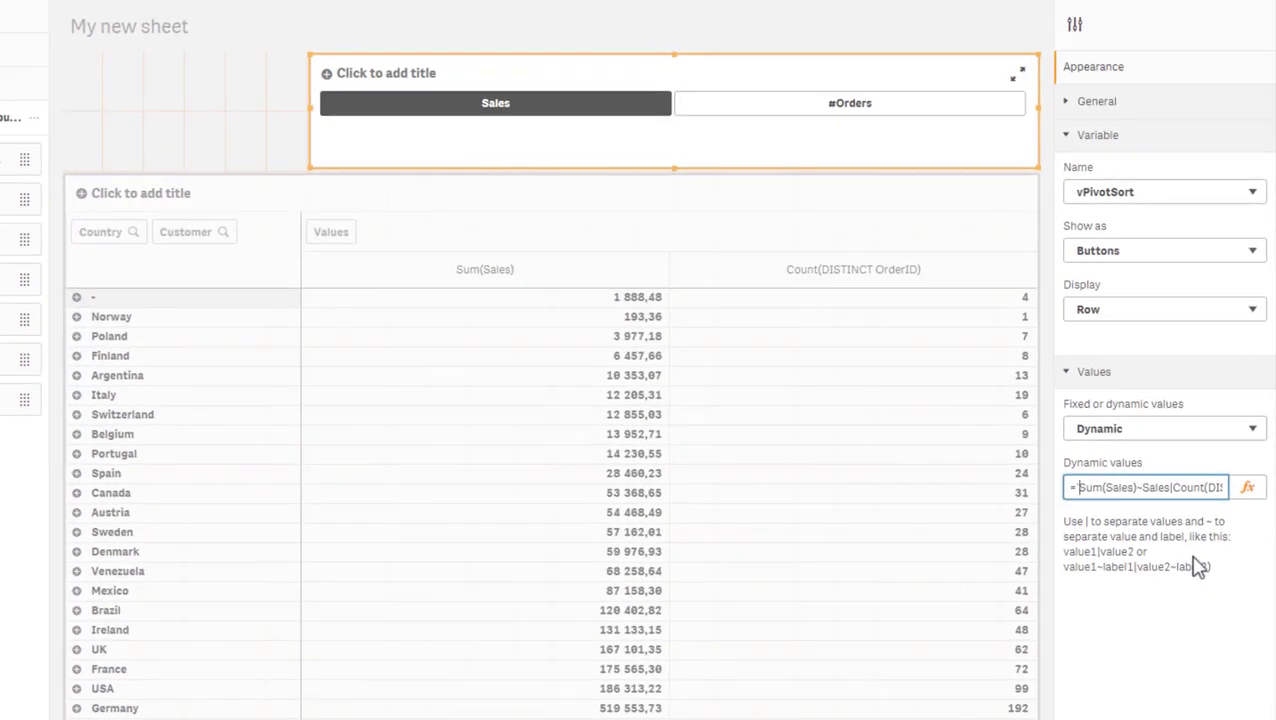
type("='Null()")
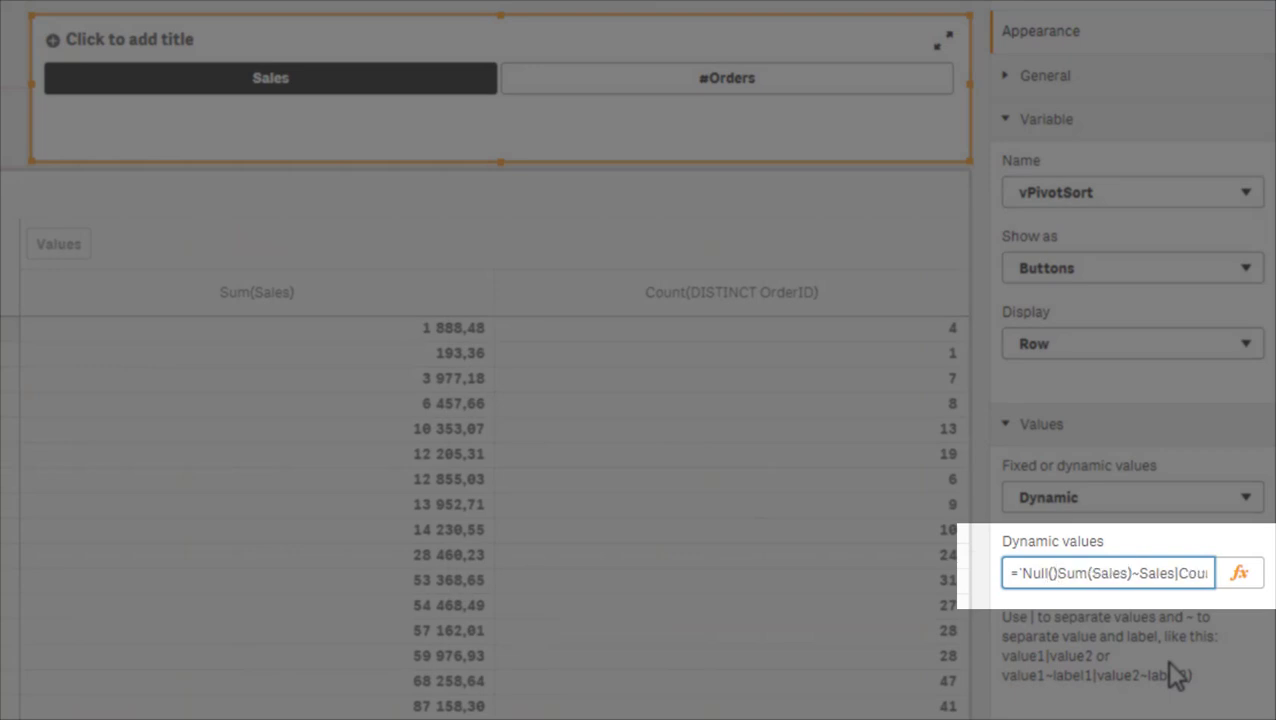
key("BackSpace")
key("BackSpace")
key("BackSpace")
key("BackSpace")
key("BackSpace")
key("BackSpace")
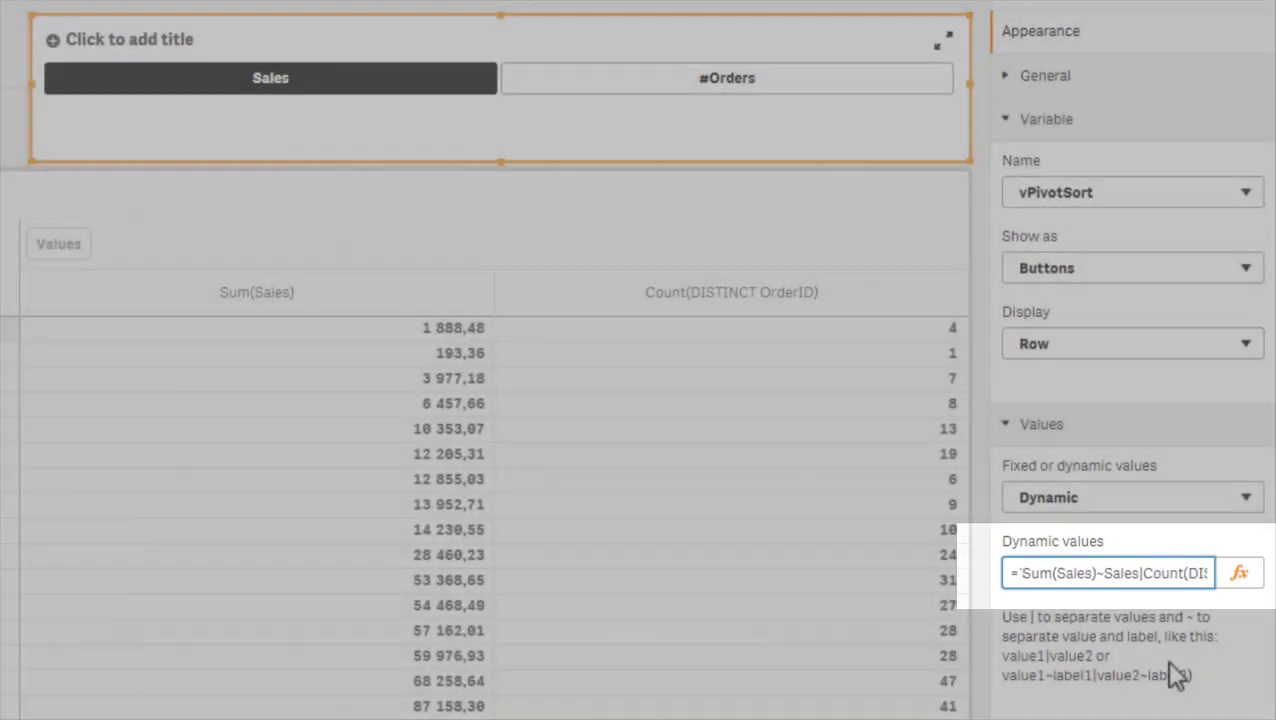
type("~A-Z|")
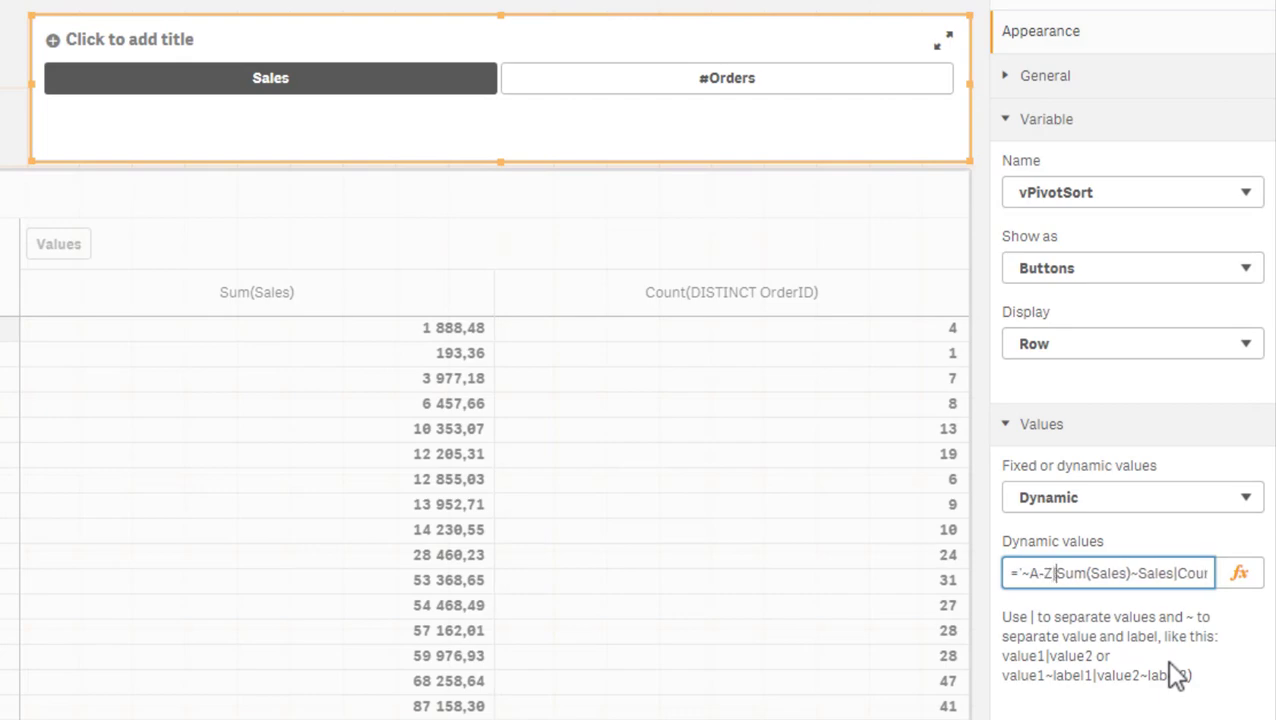
key("Return")
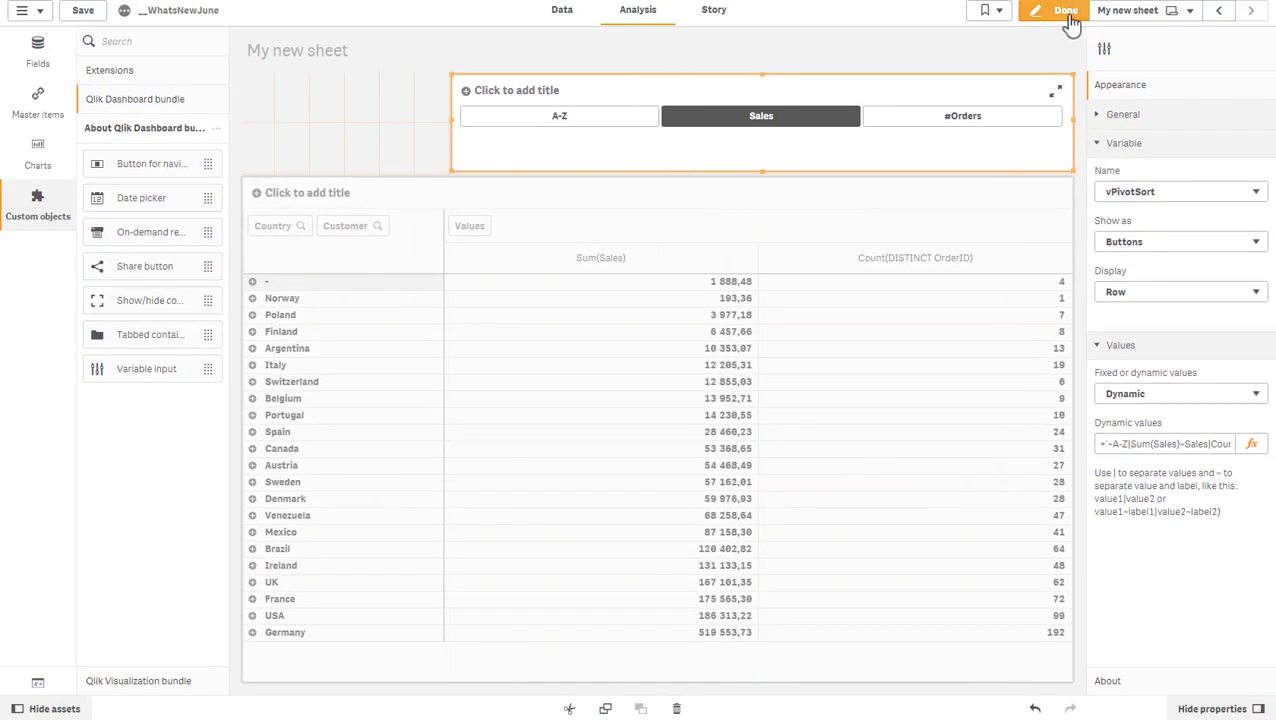
- Test the A-Z, Sales and #Orders sort buttons on the finished sheet
left_click(1068, 14)
left_click(486, 120)
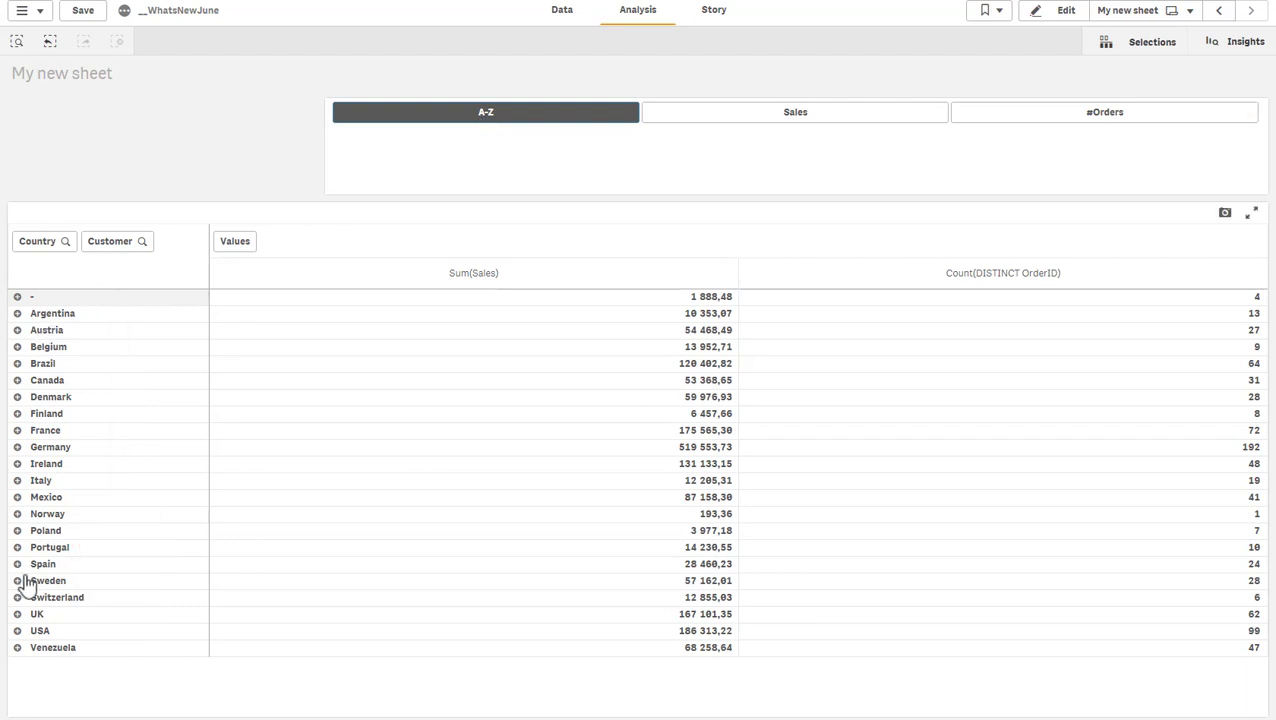
left_click(738, 115)
left_click(990, 120)
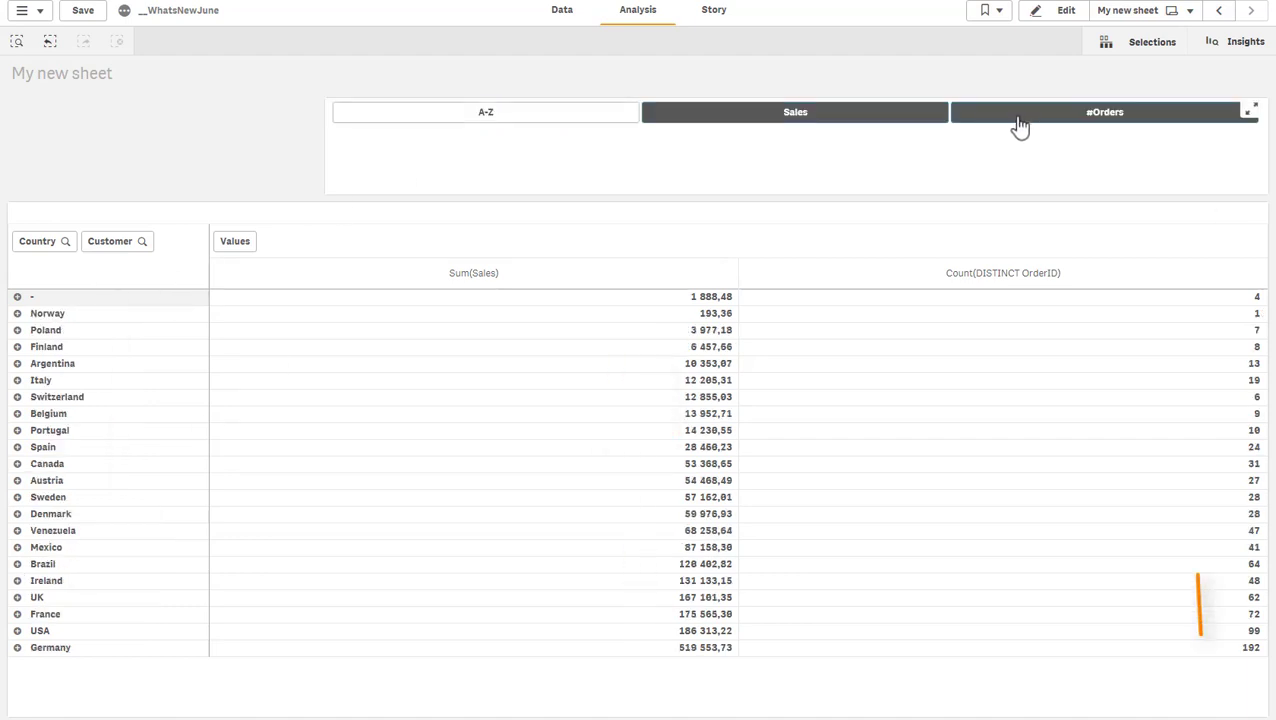
- Uncheck Include null values on the pivot table's Country dimension
left_click(1050, 20)
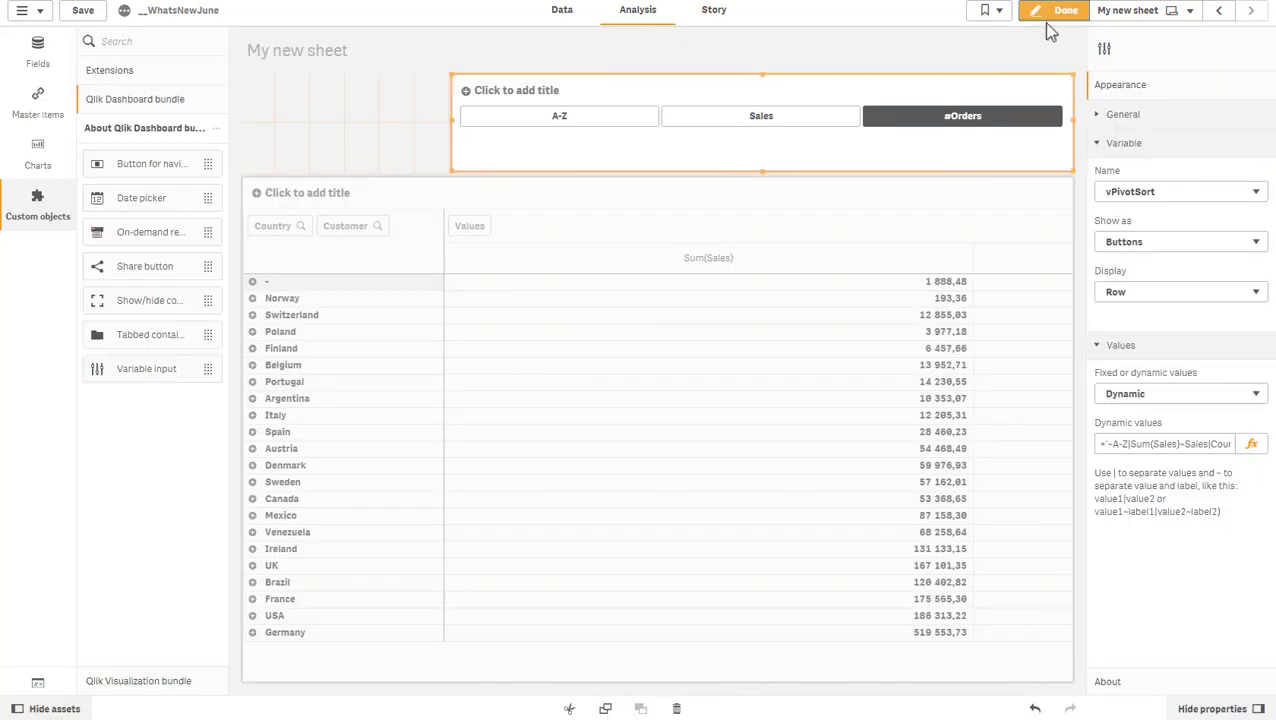
left_click(371, 258)
left_click(1165, 90)
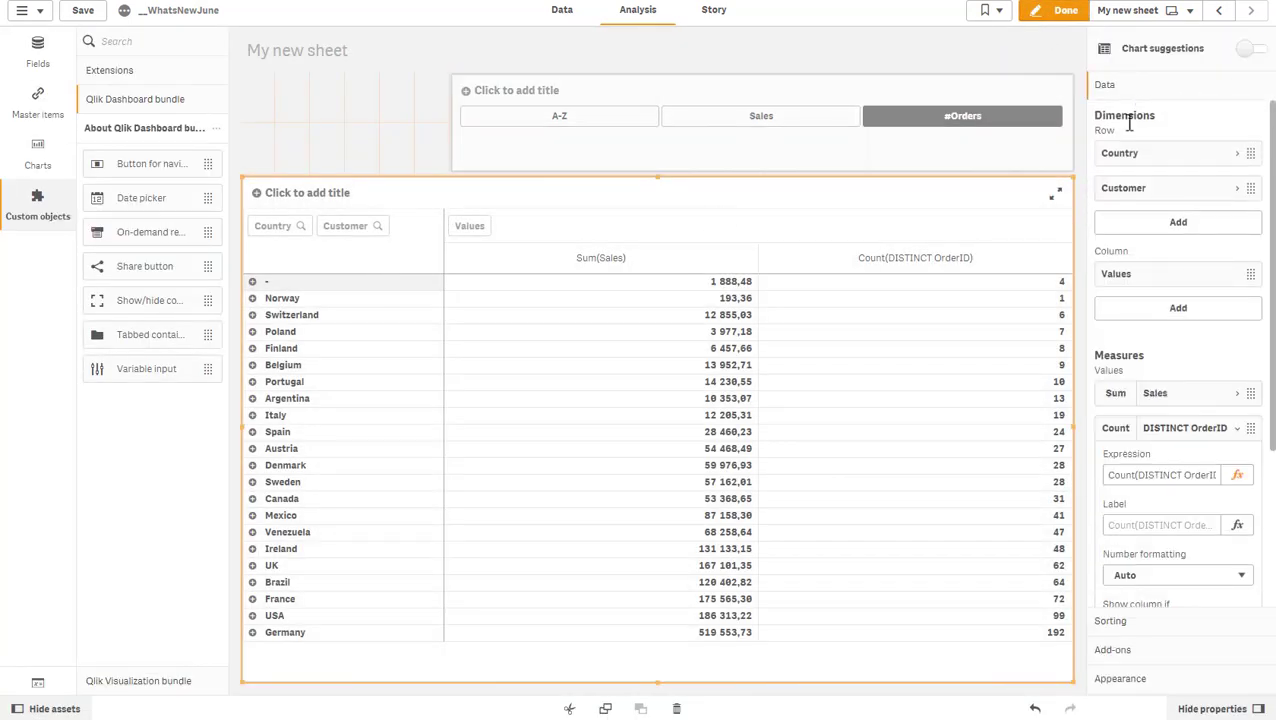
left_click(1150, 156)
left_click(1111, 286)
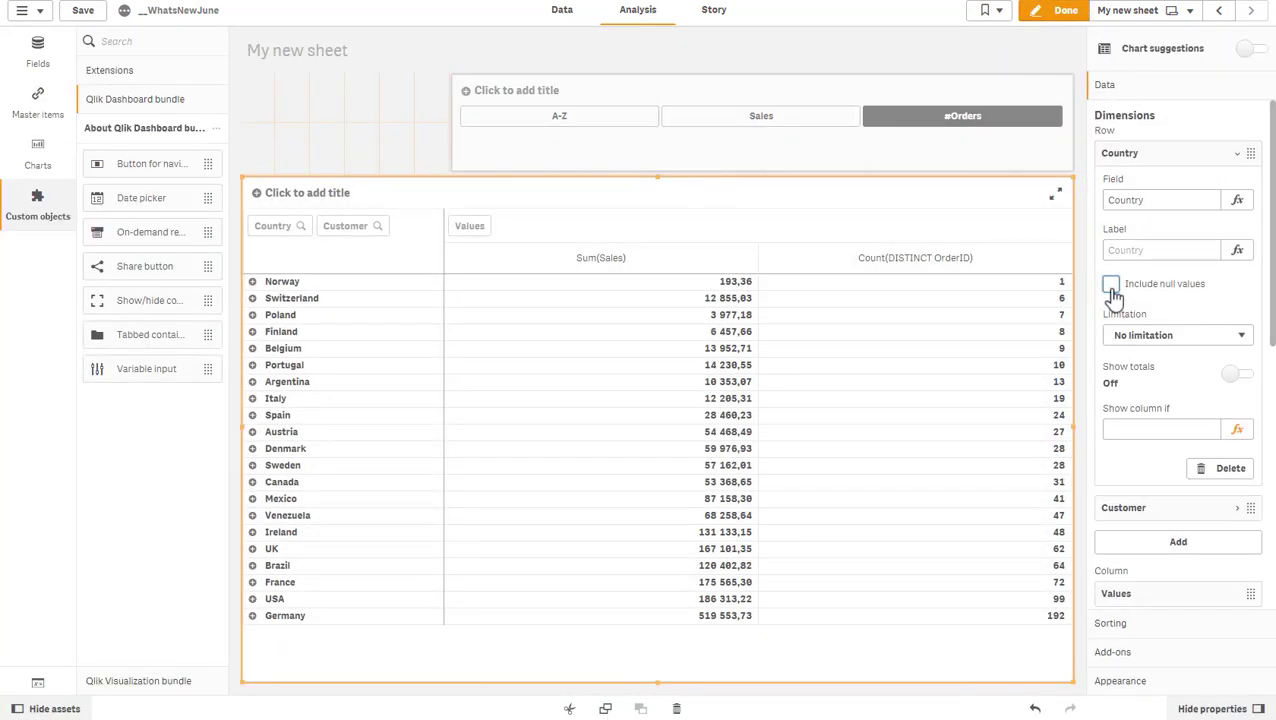
- Prefix Sum(Sales) and Count(DISTINCT OrderID) with -1* in the variable input's dynamic values, then apply
left_click(1034, 156)
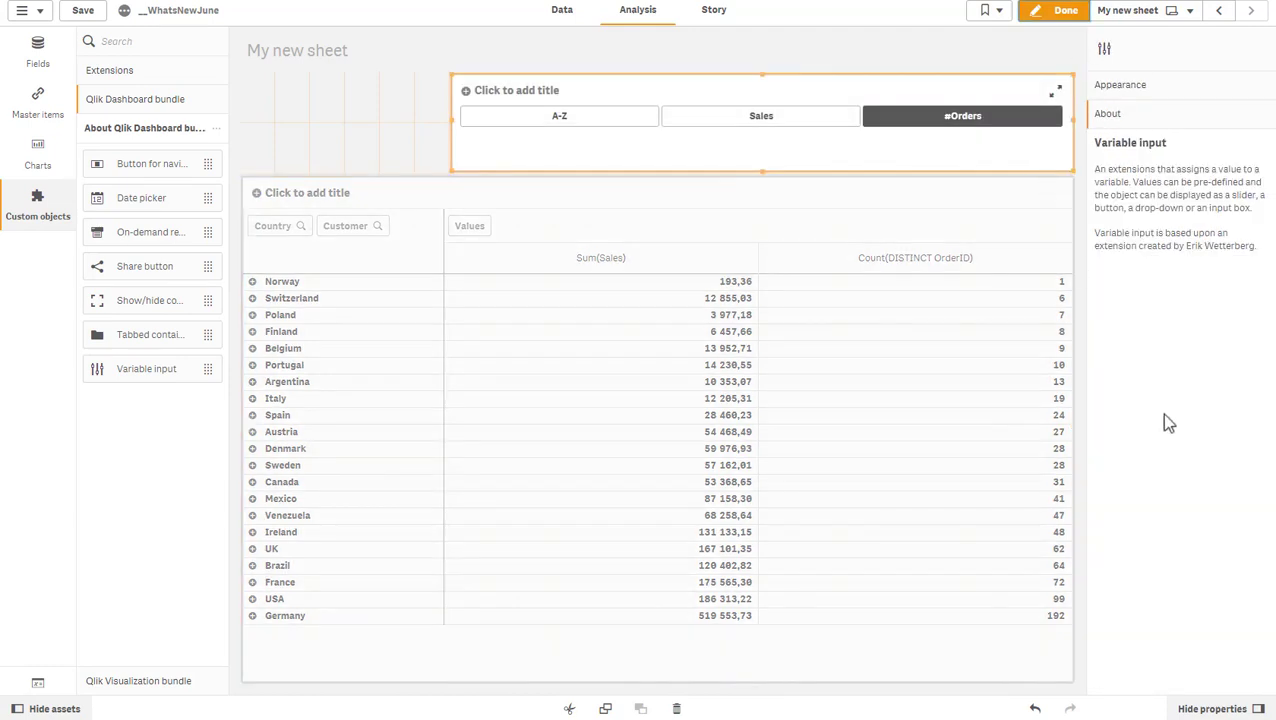
left_click(1120, 85)
left_click(1133, 443)
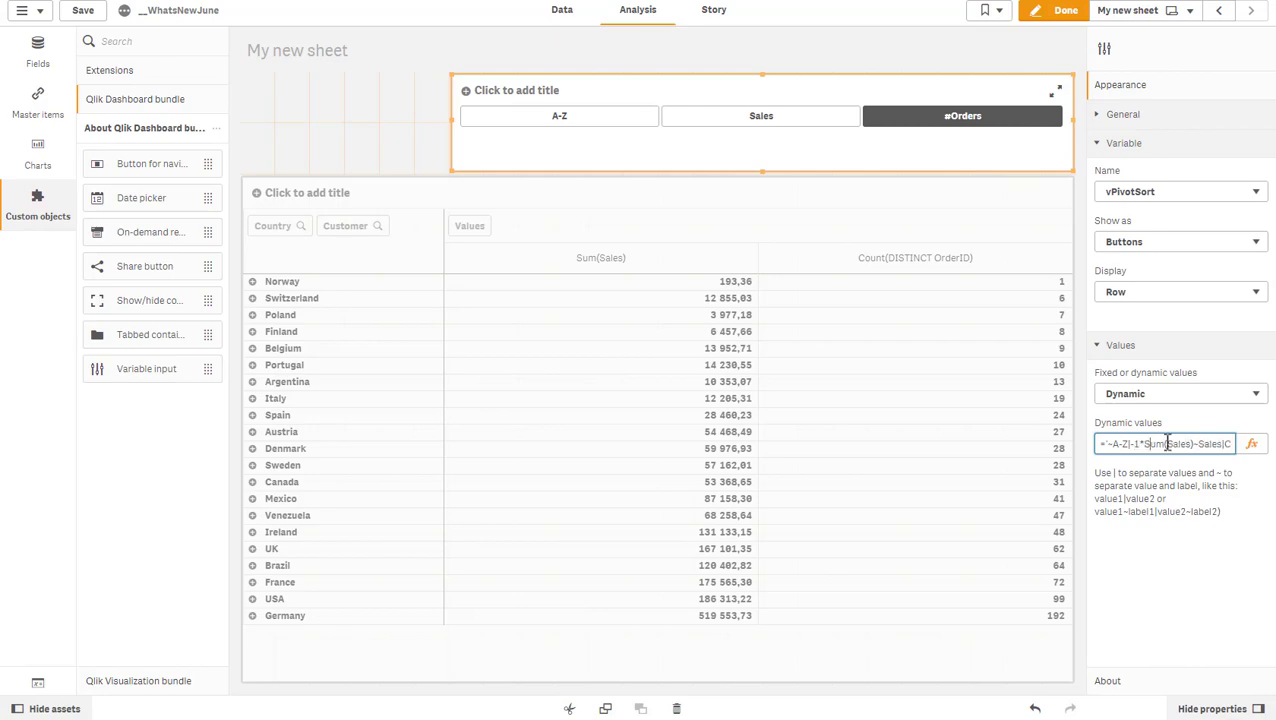
left_click(1251, 443)
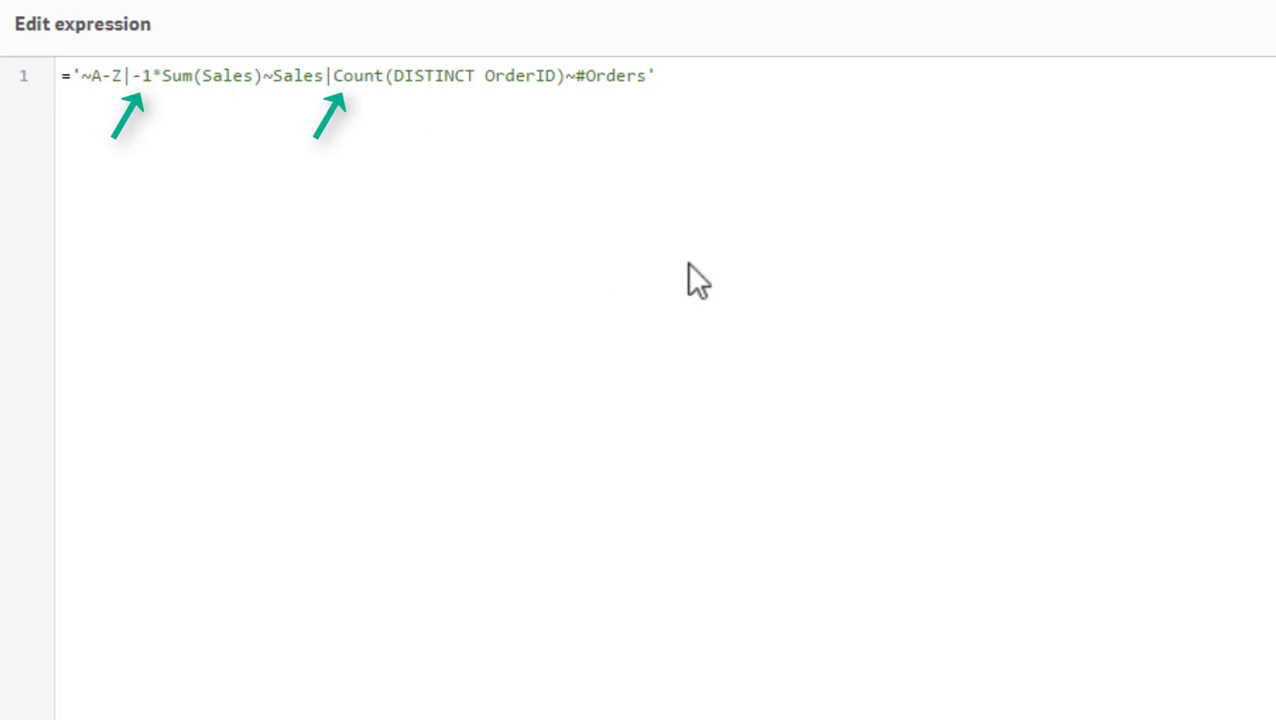
type("-1*")
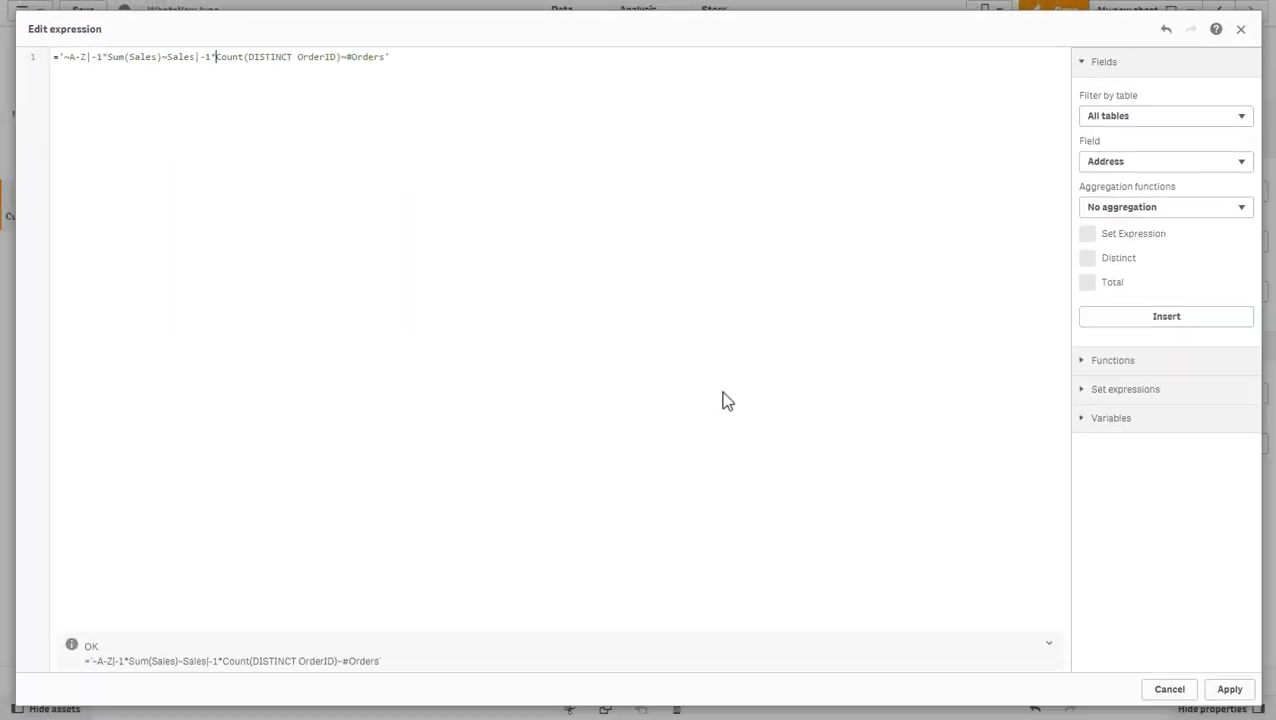
left_click(1230, 689)
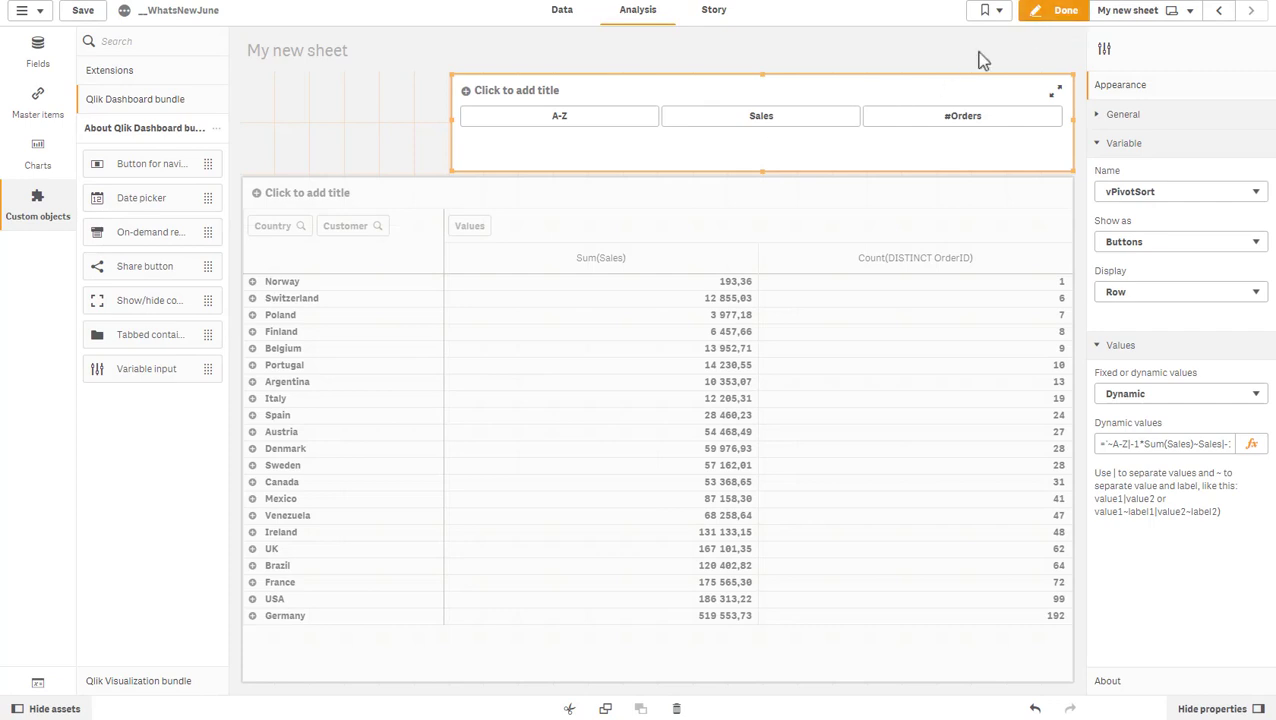
- Leave editing and try the Sales and #Orders sorts, now highest first
left_click(1050, 12)
left_click(772, 118)
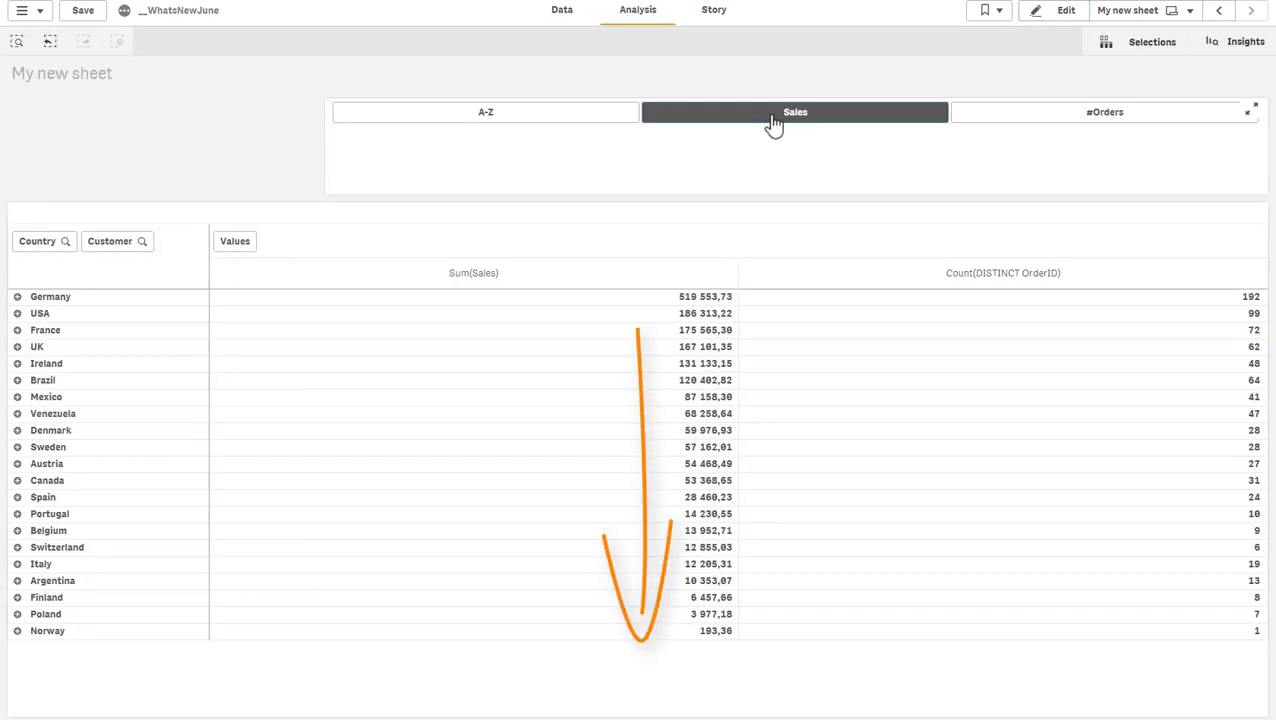
left_click(1077, 121)
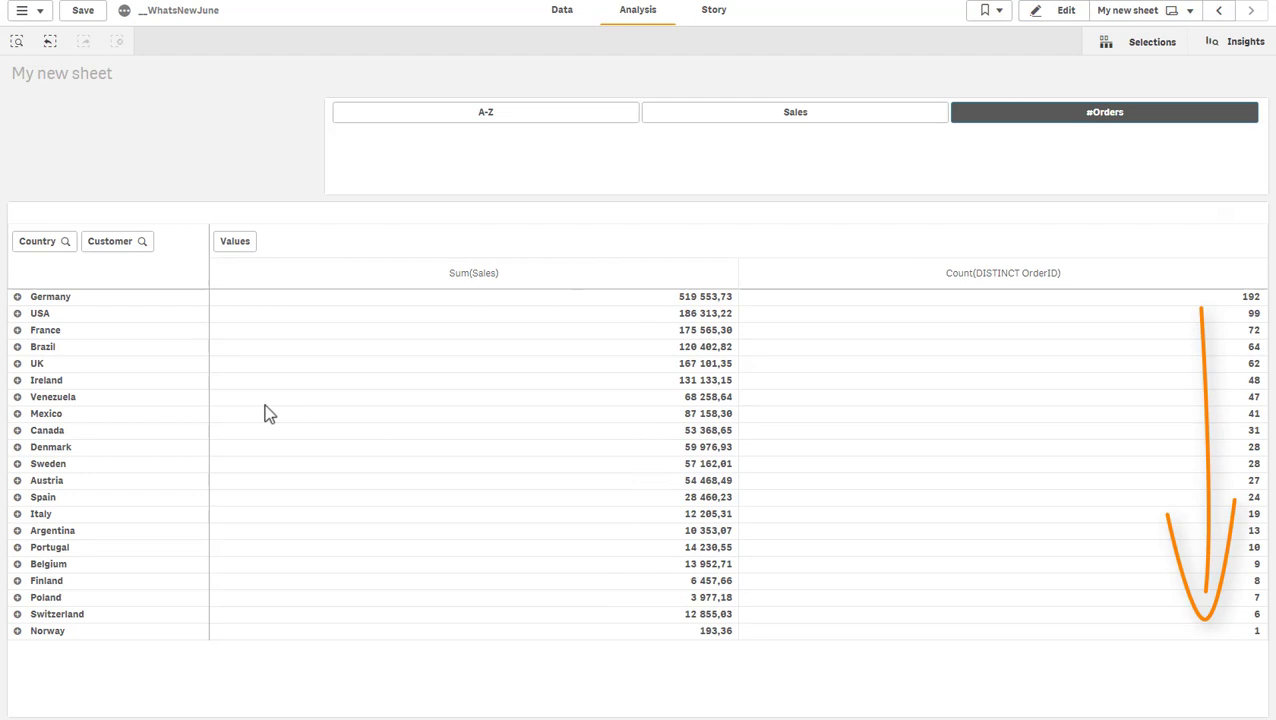
- Expand USA to list its customers, re-sort by Sales, then A-Z, and resume editing
left_click(17, 313)
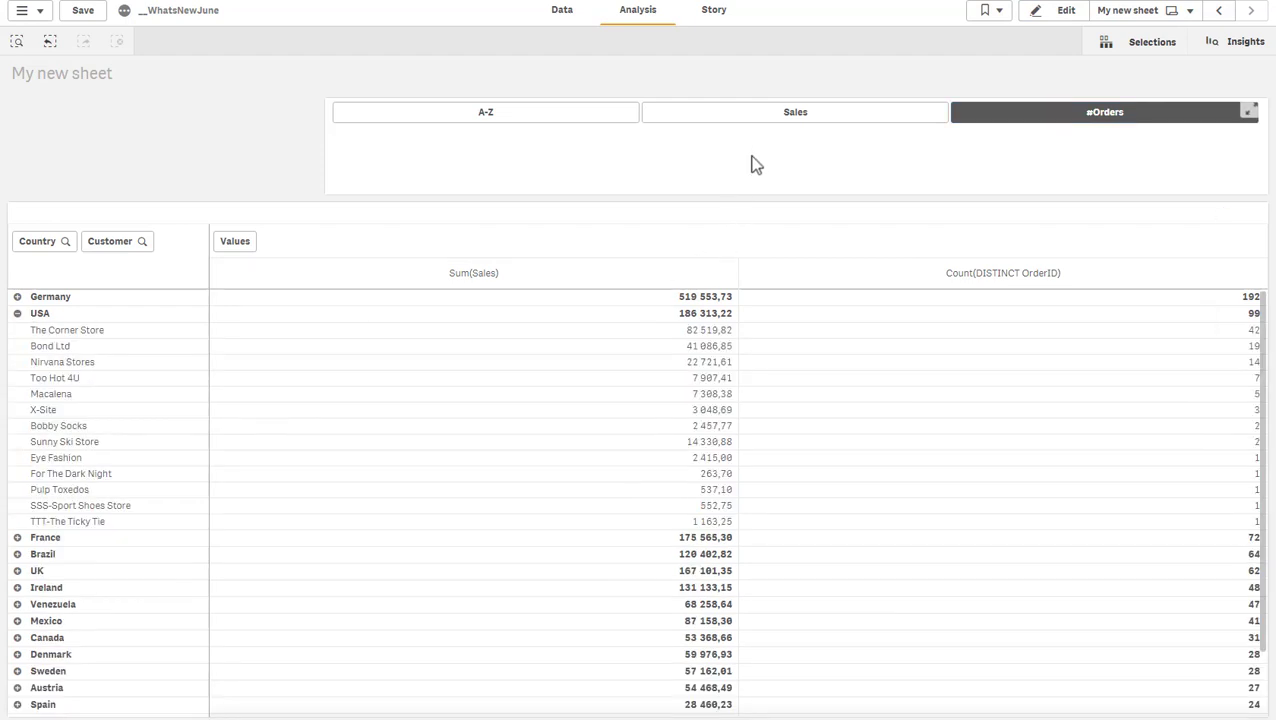
left_click(775, 118)
left_click(542, 120)
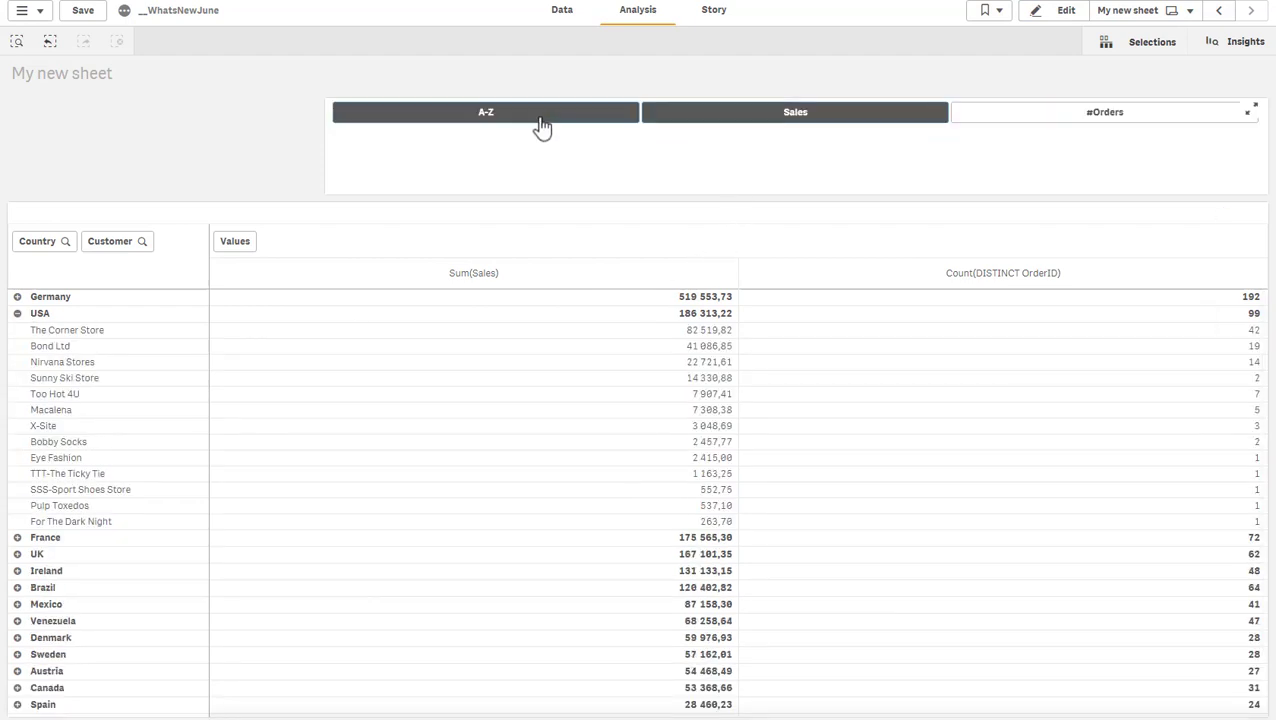
left_click(1064, 14)
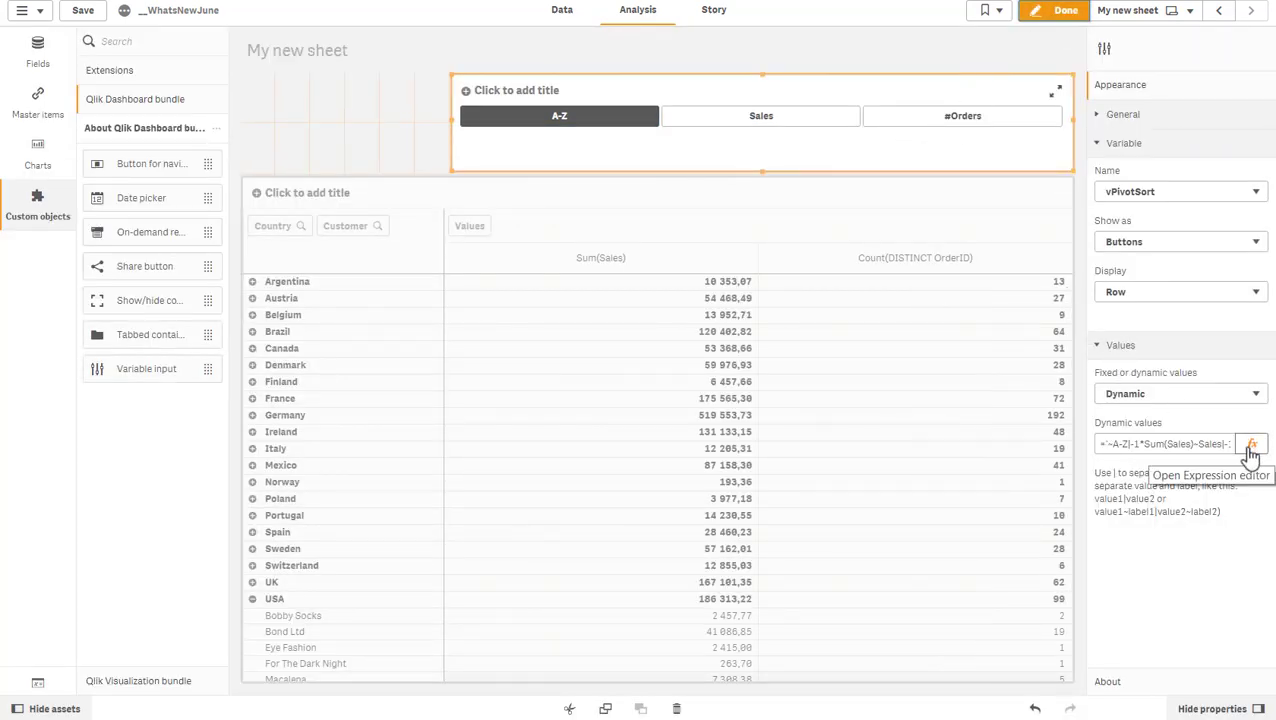
- Copy the ▼▲ triangles from Character Map (charmap), then reopen the dynamic values expression in Qlik Sense
key("super+r")
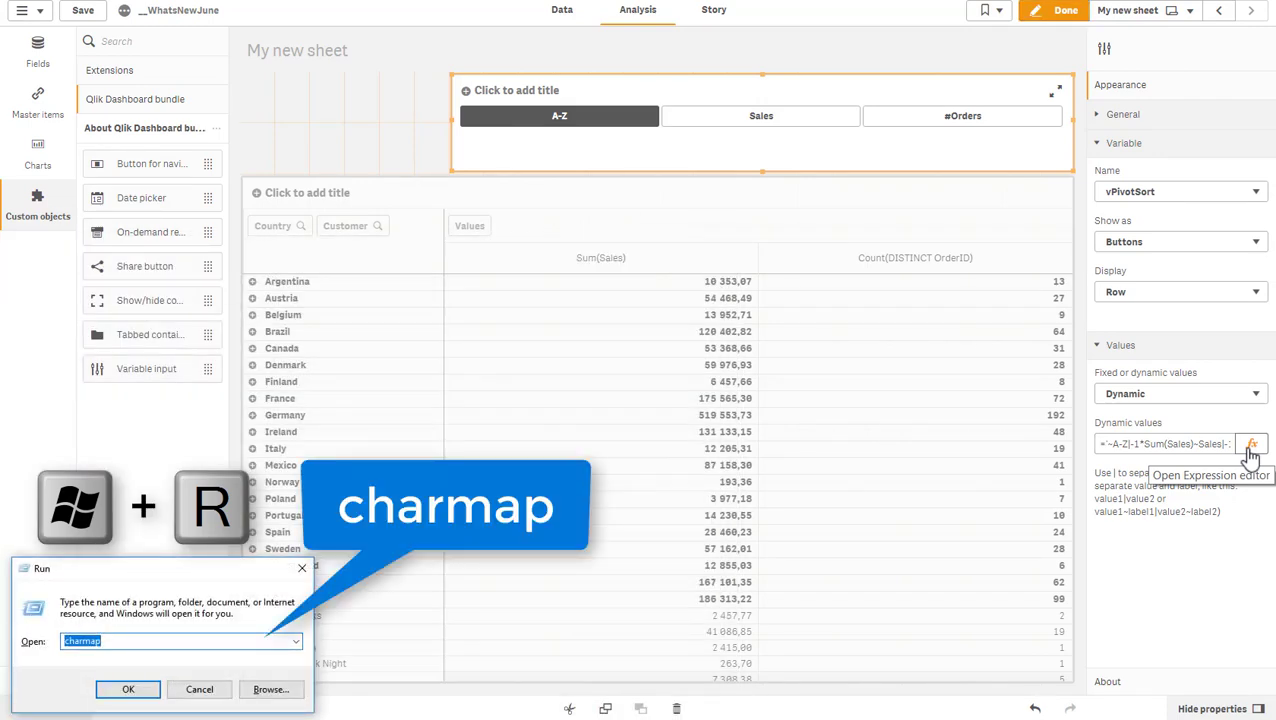
key("Return")
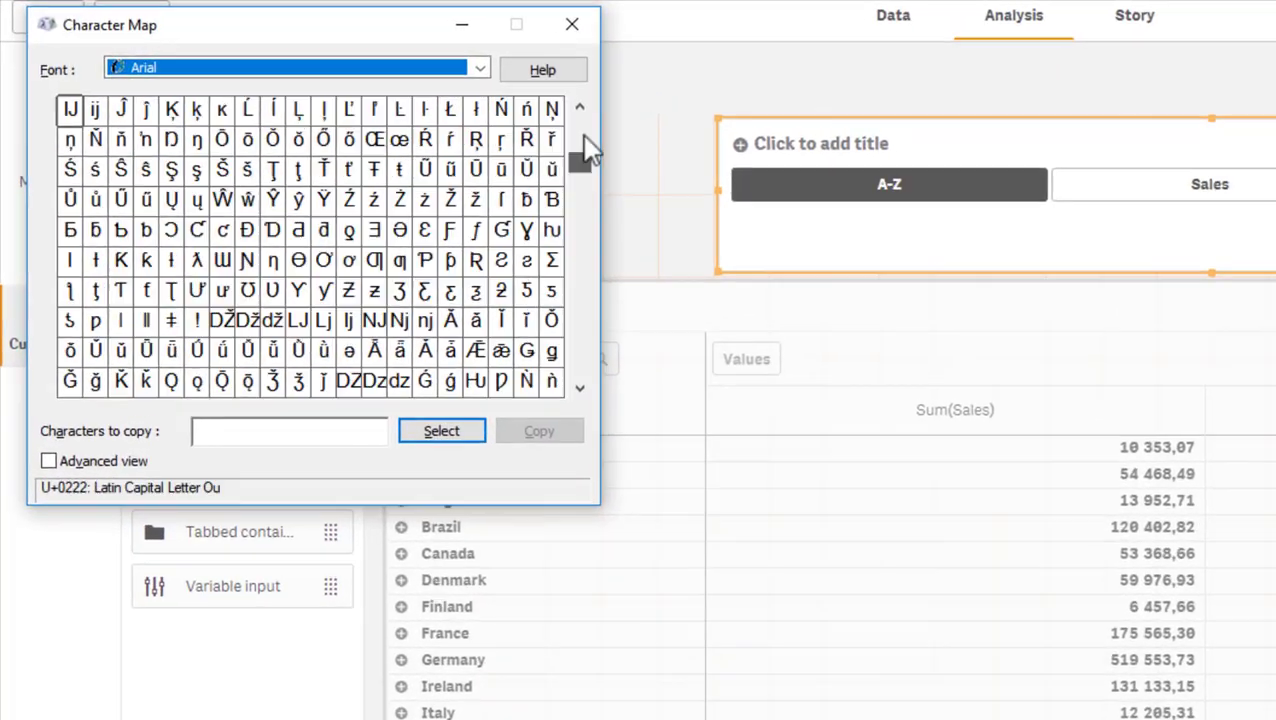
left_click_drag(588, 140, 594, 324)
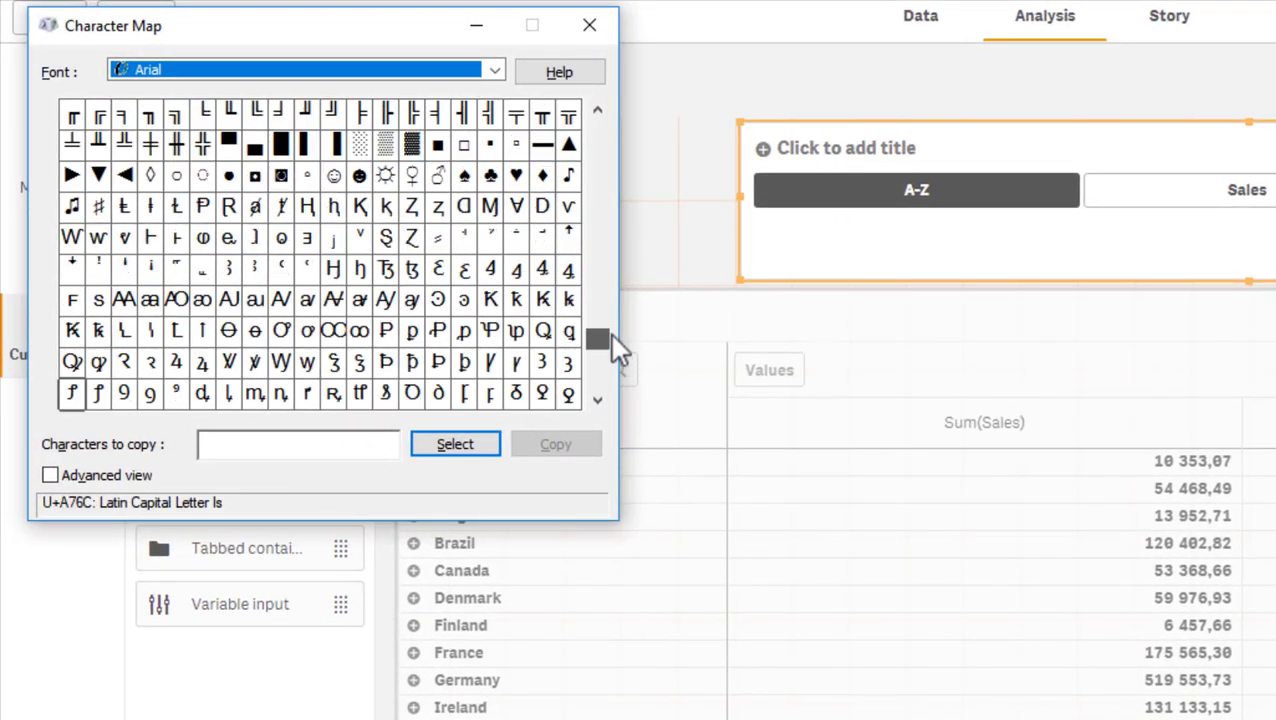
double_click(98, 175)
double_click(568, 145)
left_click(556, 444)
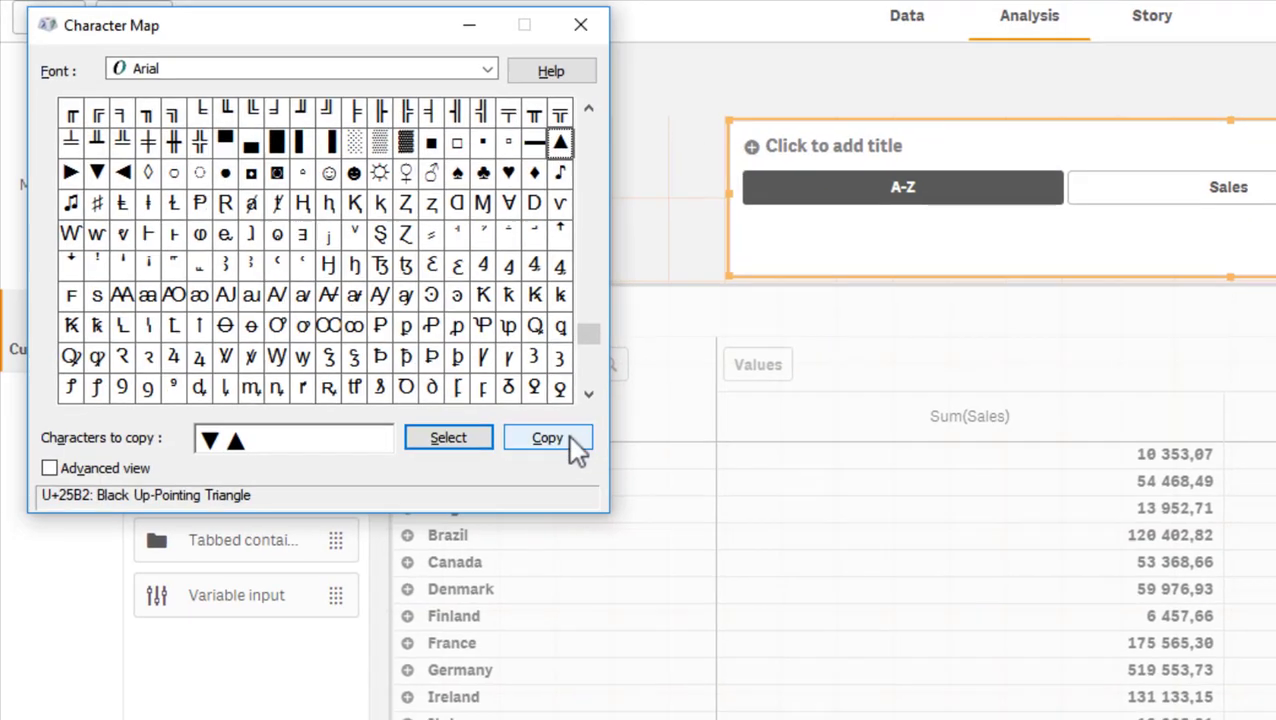
left_click(1248, 281)
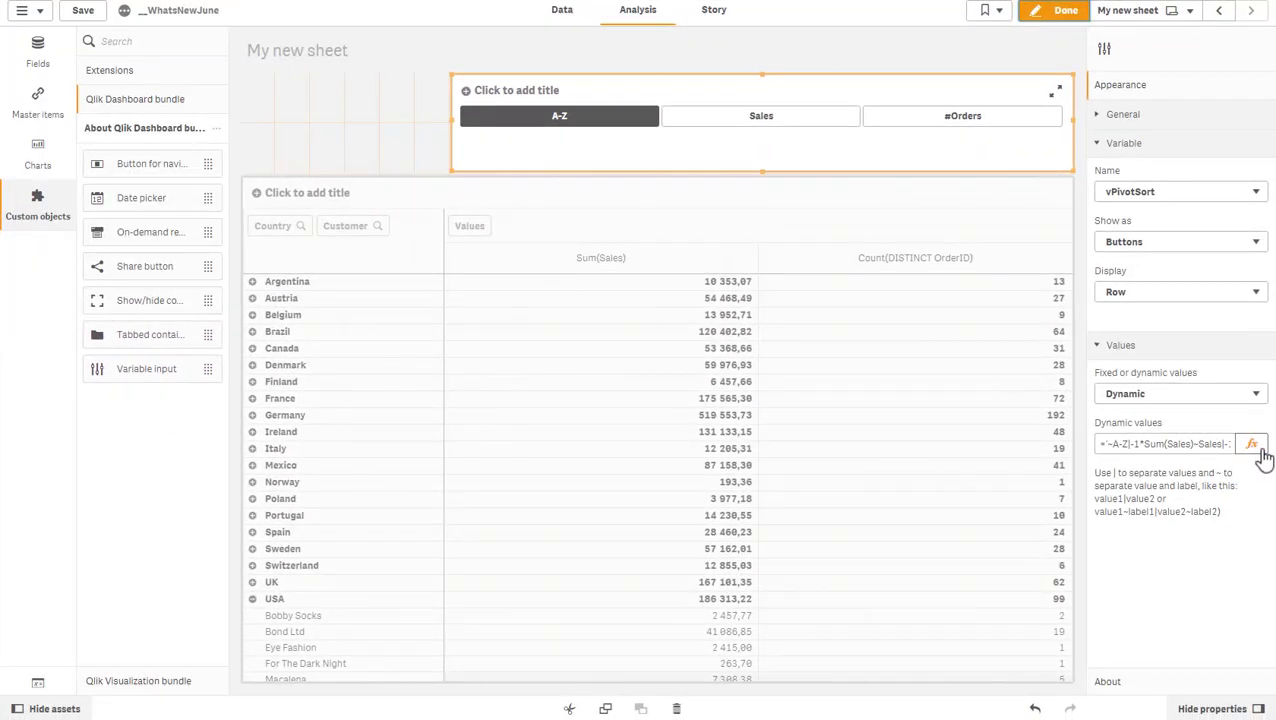
left_click(1251, 444)
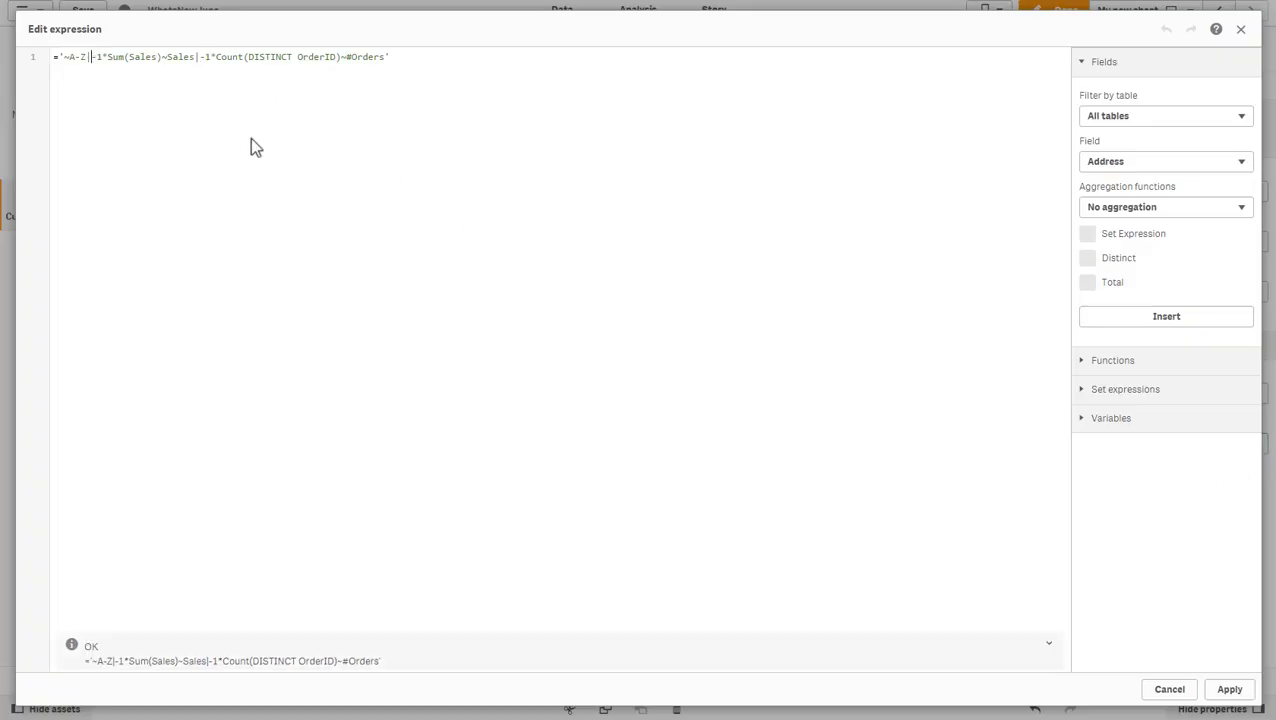
- Split the A-Z, Sales and #Orders values onto separate &'…' lines
type("'")
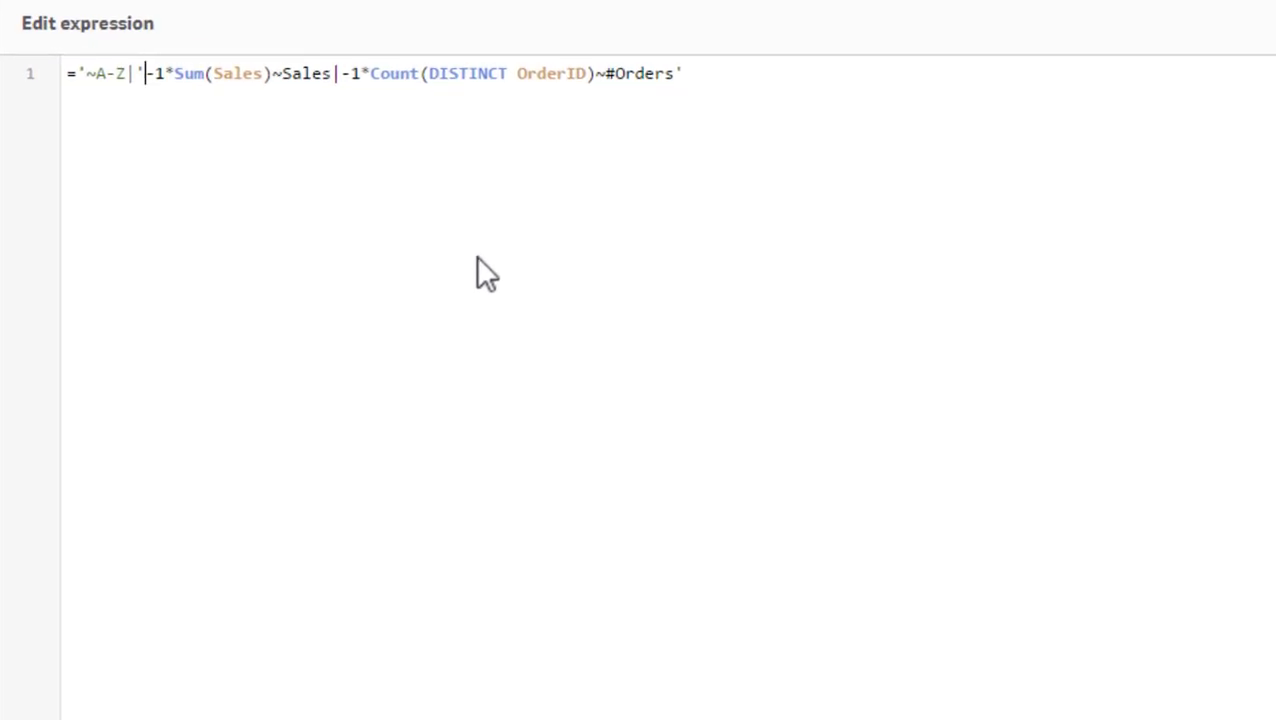
key("Return")
type("&'")
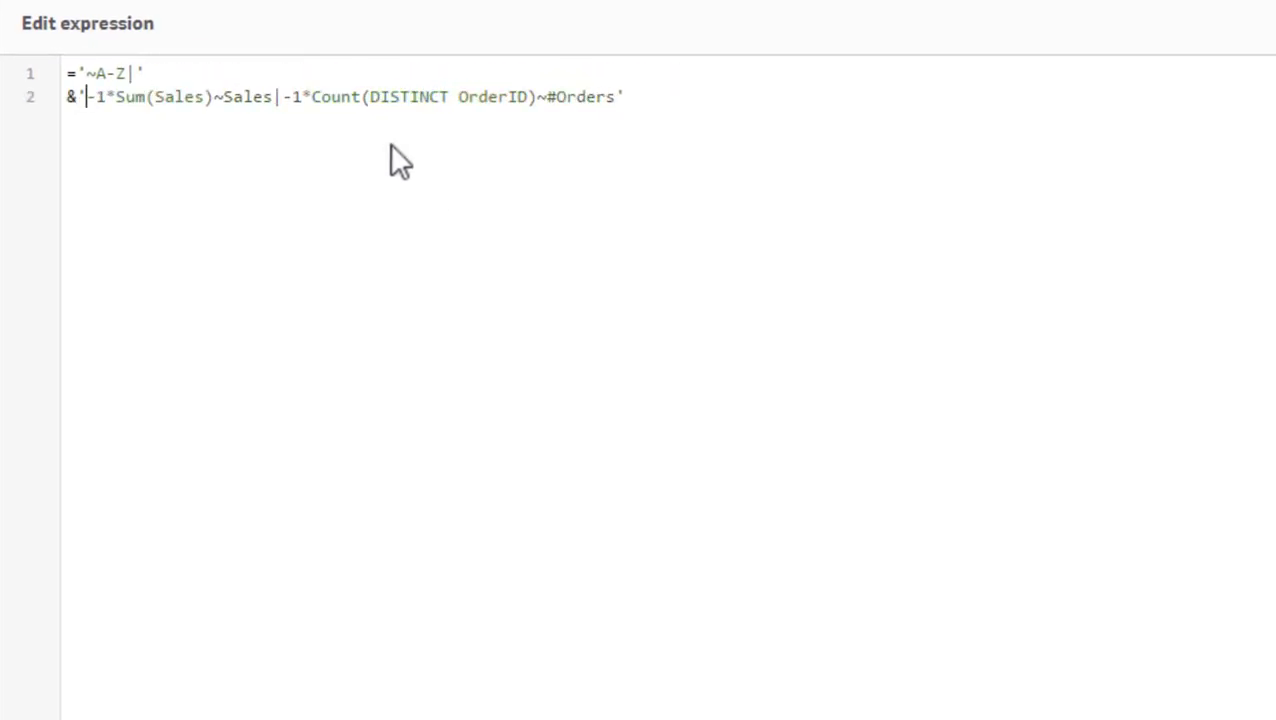
left_click(281, 97)
type("'")
key("Return")
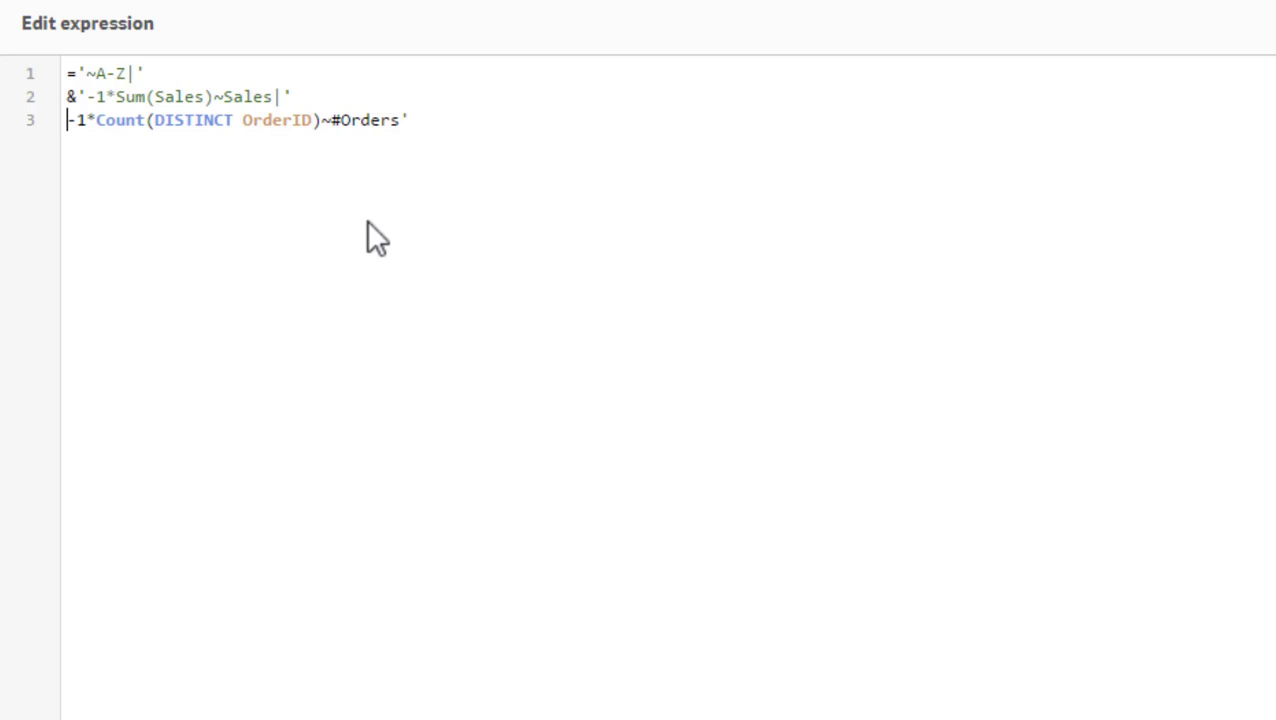
type("&'")
- Paste the ▼▲ triangles into the #Orders and Sales labels
key("End")
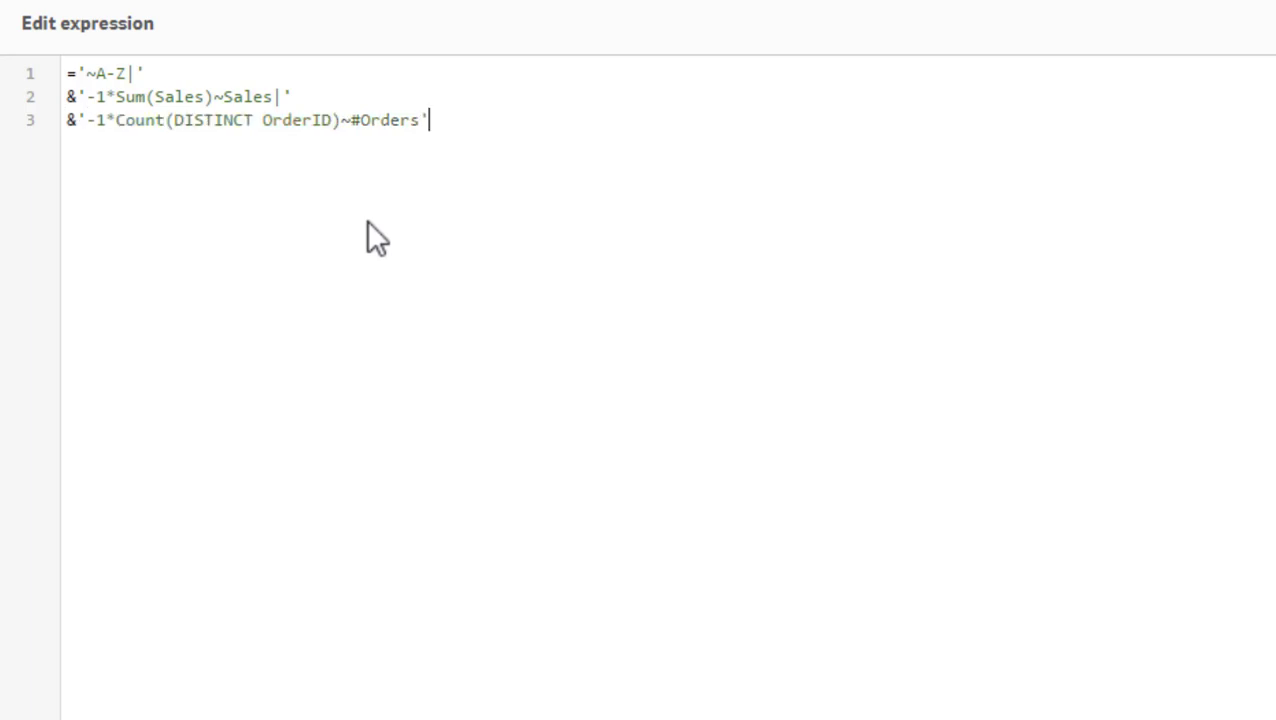
key("Left")
key("ctrl+v")
key("Up")
key("Left")
key("Left")
key("ctrl+v")
- Duplicate the Sales line as Sales▼ (with -1*) and Sales▲ (without -1*)
key("End")
key("shift+Home")
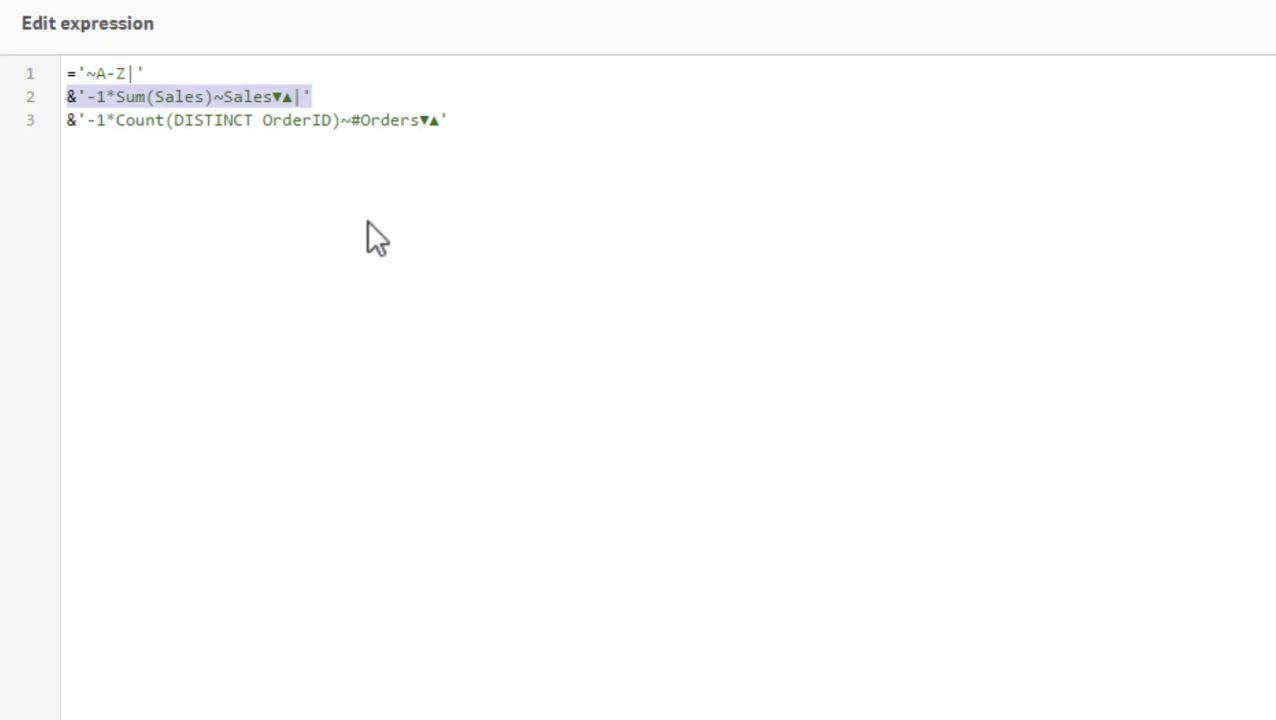
key("ctrl+c")
key("End")
key("Return")
key("ctrl+v")
key("Home")
key("Right")
key("Right")
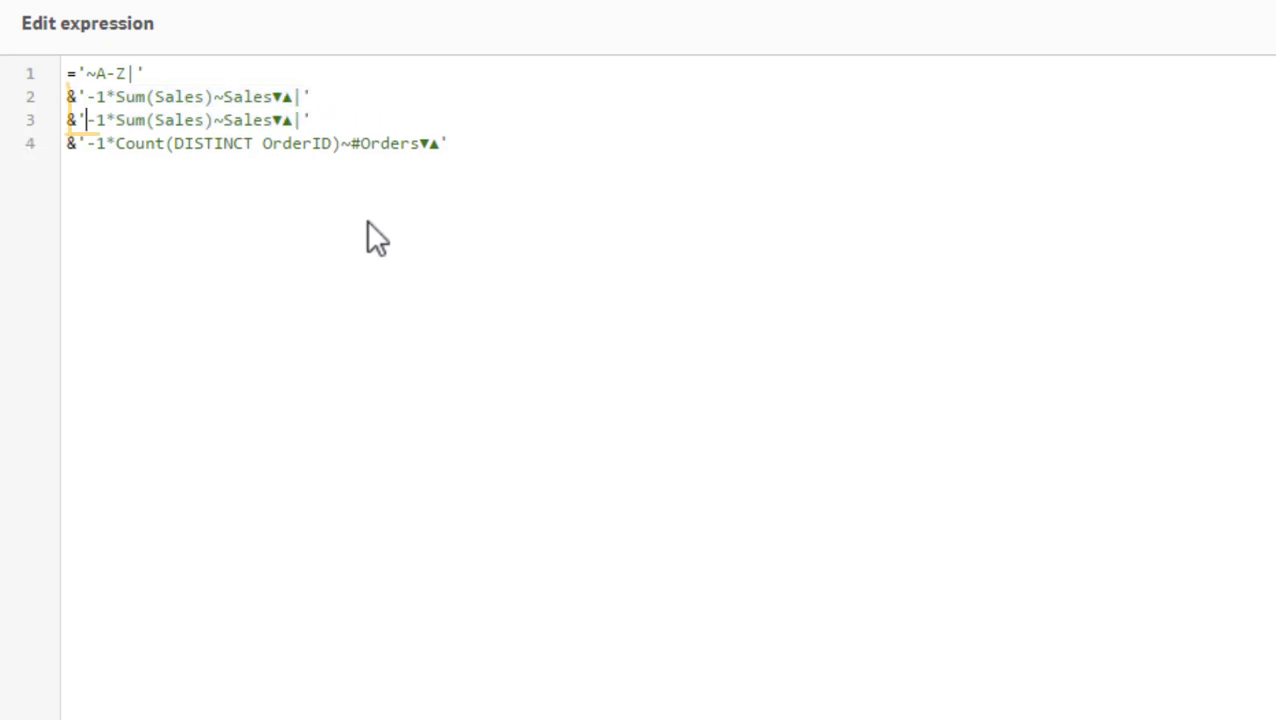
key("Delete")
key("Delete")
key("Delete")
key("End")
key("Left")
key("Left")
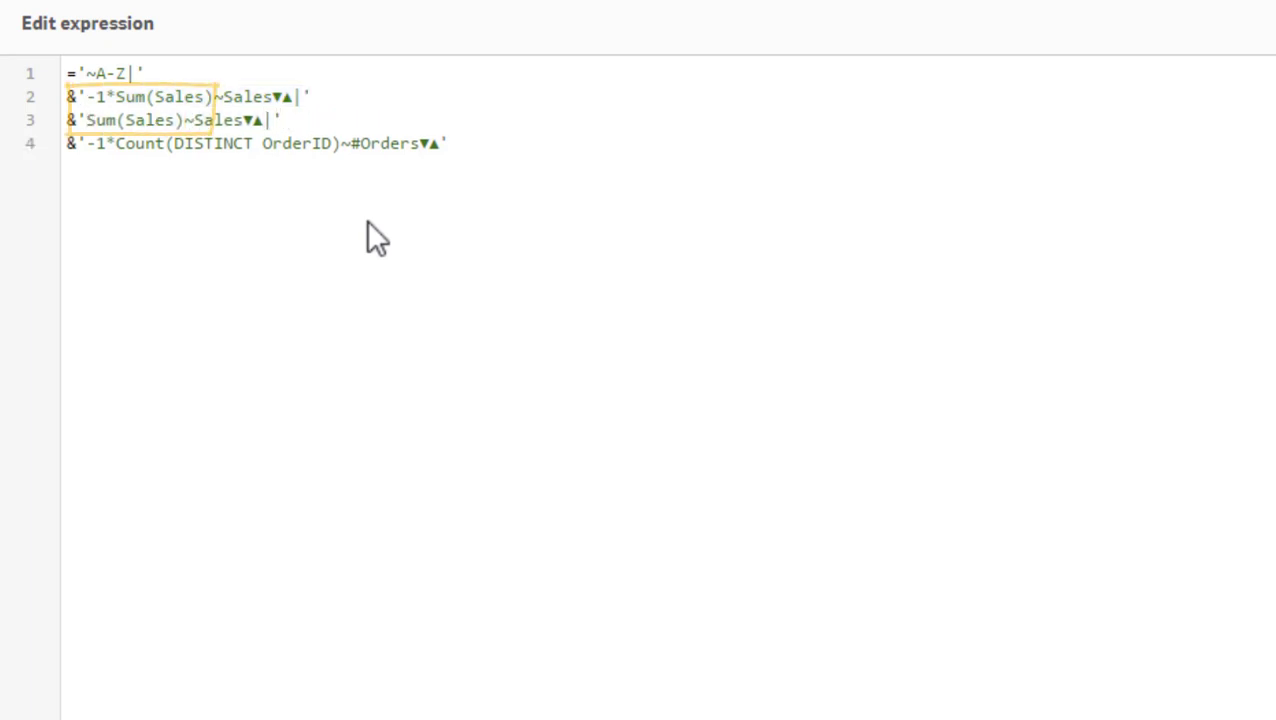
key("Left")
key("BackSpace")
key("Up")
key("End")
key("Left")
key("Left")
key("BackSpace")
- Duplicate the #Orders line as #Orders▼ and #Orders▲, removing the minus from the ascending one
key("Down")
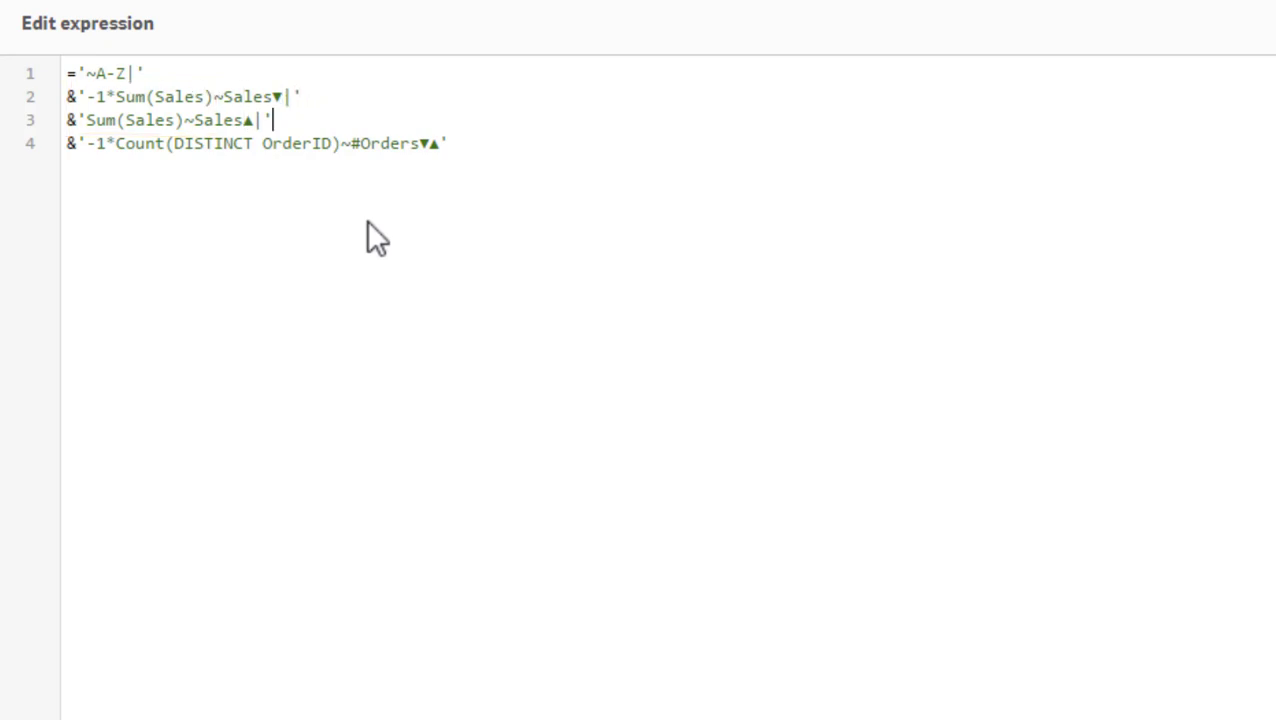
key("Down")
key("Home")
key("shift+End")
key("ctrl+c")
key("End")
key("Left")
key("BackSpace")
type("|")
key("End")
key("Return")
key("ctrl+v")
key("Left")
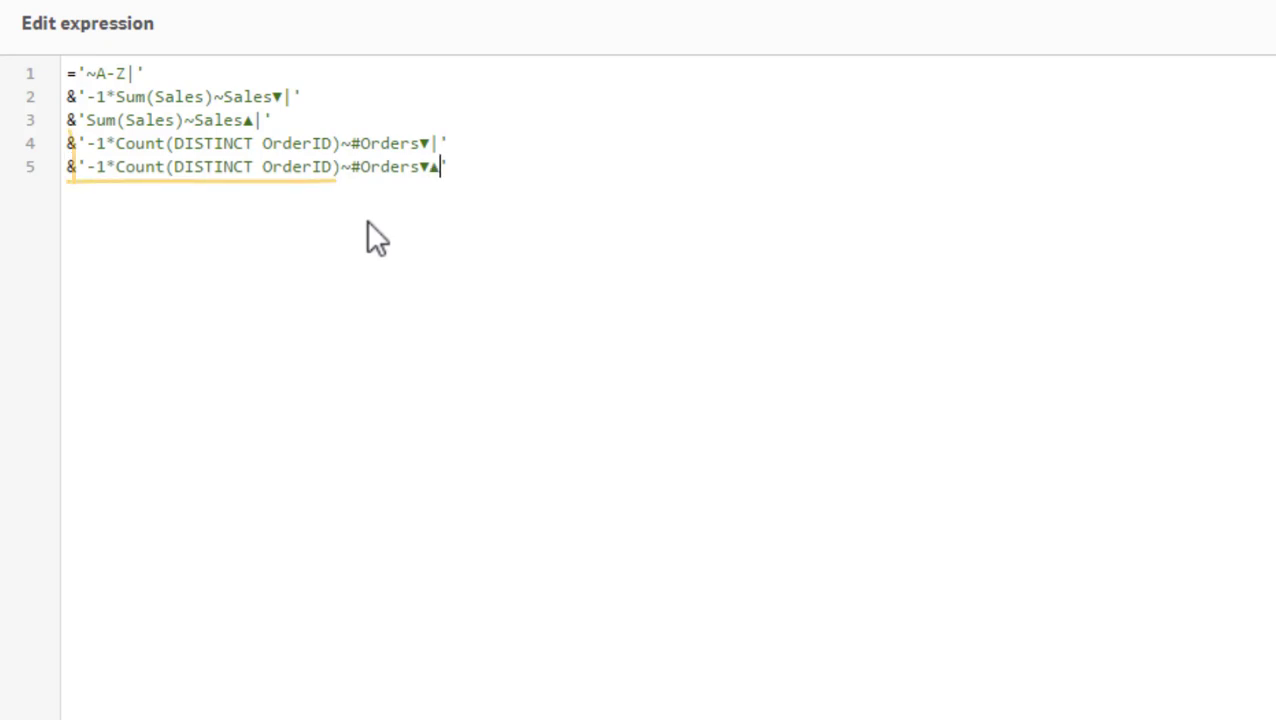
key("Left")
key("BackSpace")
key("Left")
key("Left")
key("Left")
key("Left")
key("Left")
key("Left")
key("Left")
key("Left")
key("Left")
key("Left")
key("Left")
key("Left")
key("Left")
key("Left")
key("Left")
key("Left")
key("Left")
key("Left")
key("Left")
key("Left")
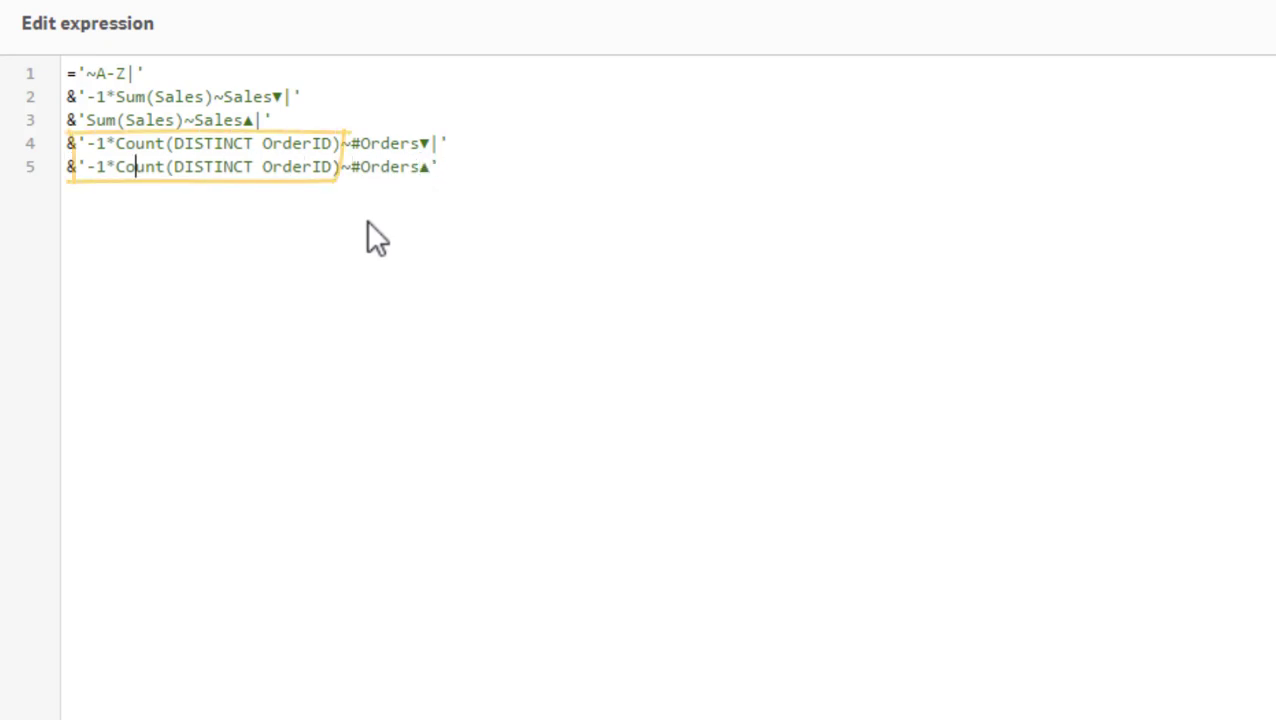
key("Left")
key("Left")
key("BackSpace")
key("BackSpace")
key("BackSpace")
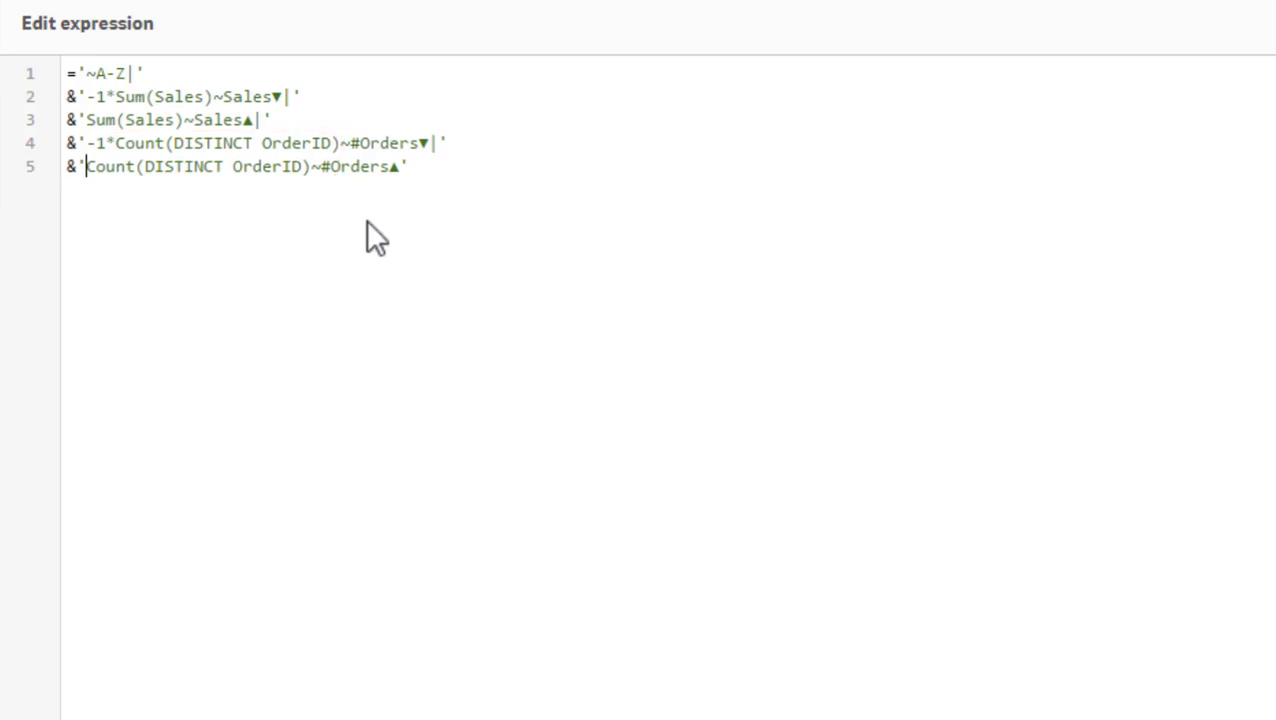
- Apply the five-option expression, widen the sort button bar leftward, and leave editing
left_click(1230, 689)
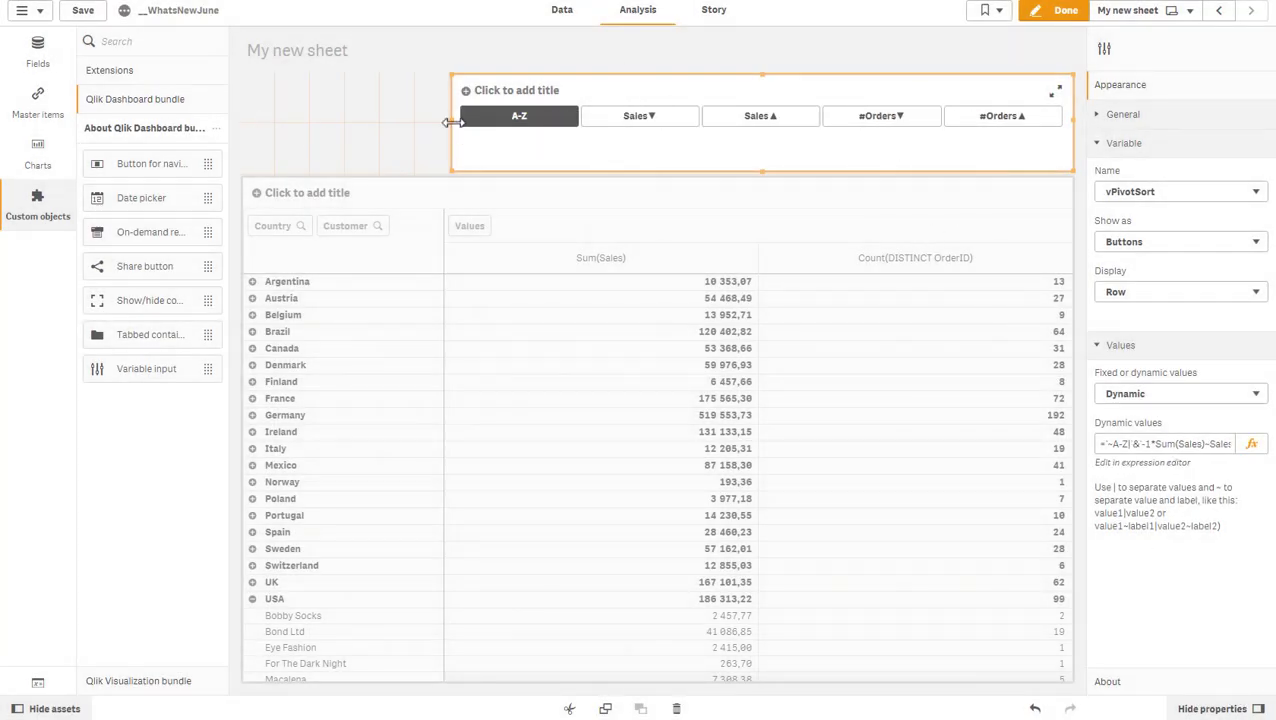
left_click_drag(452, 122, 285, 122)
left_click(1066, 12)
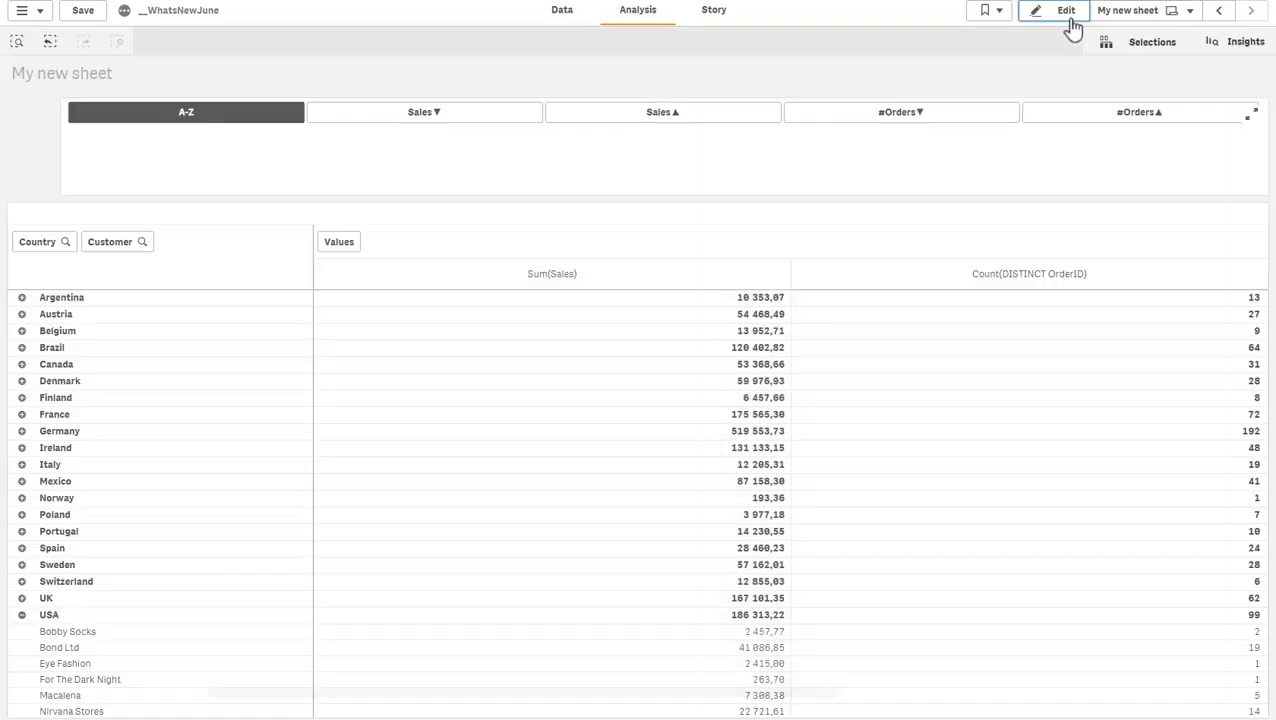
- Test Sales▼, Sales▲, #Orders▼, #Orders▲ and A-Z, then collapse USA
left_click(448, 117)
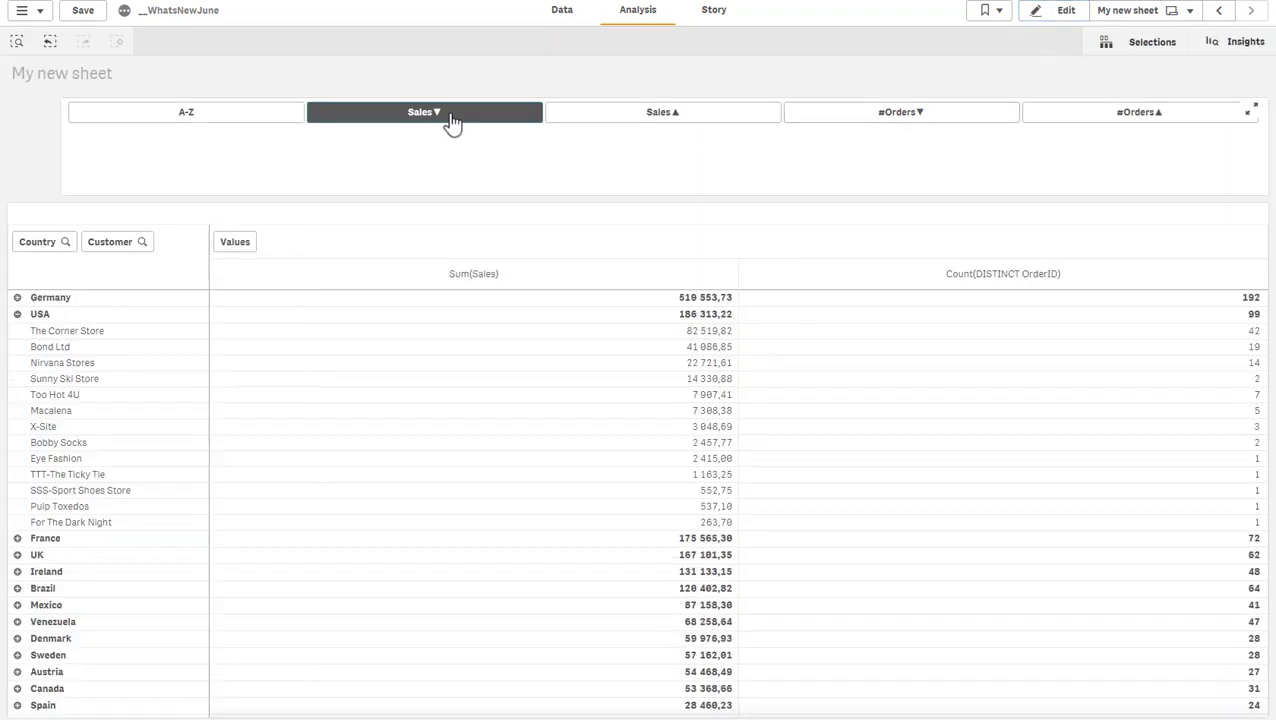
left_click(667, 120)
left_click(910, 122)
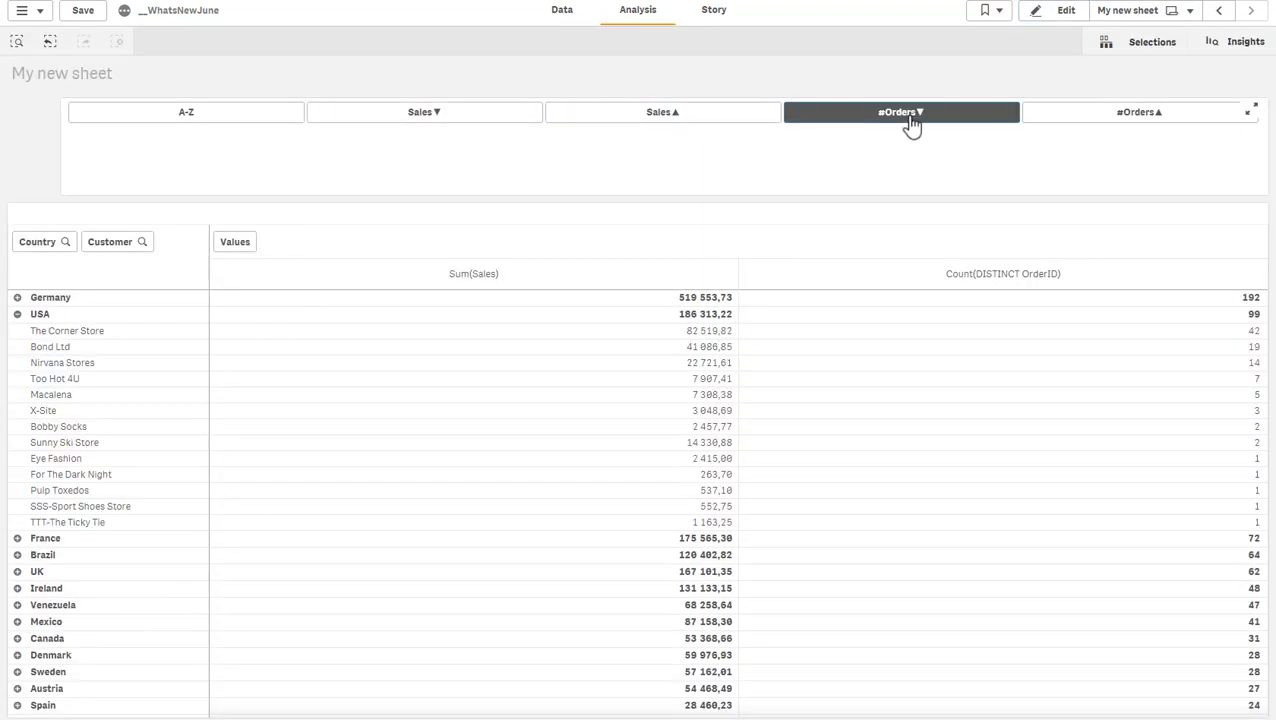
left_click(1120, 126)
left_click(177, 128)
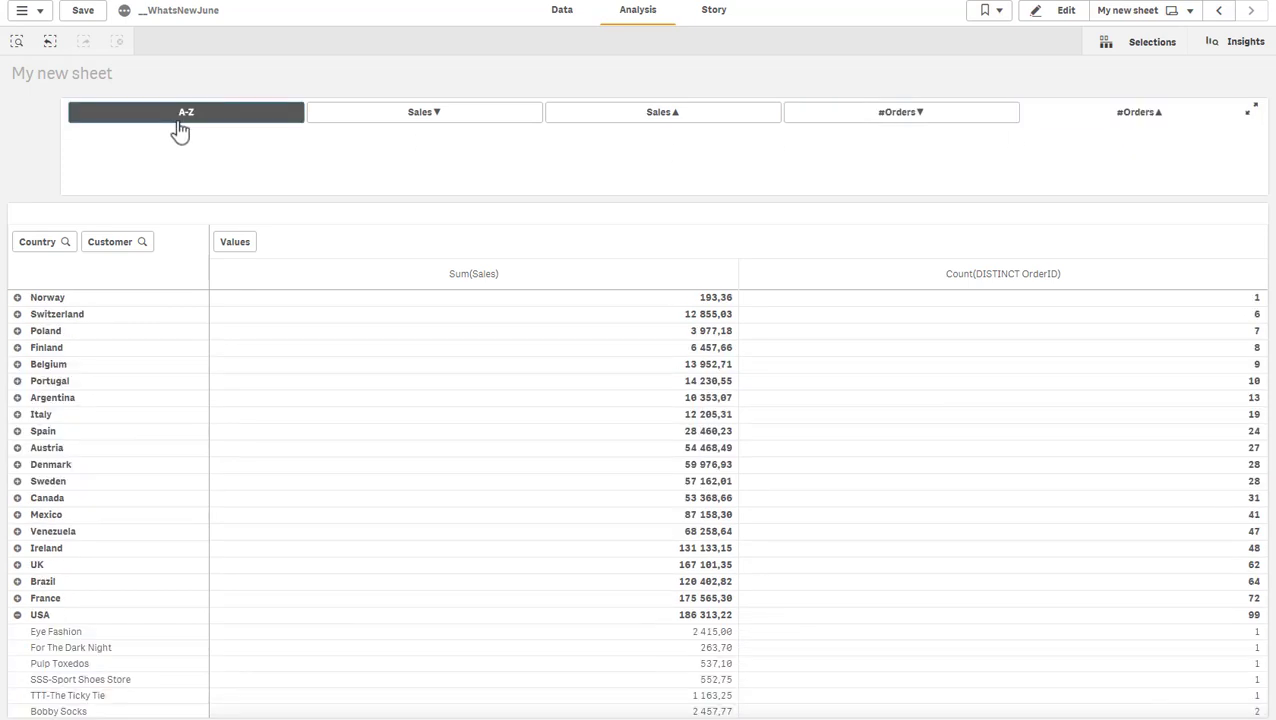
left_click(17, 615)
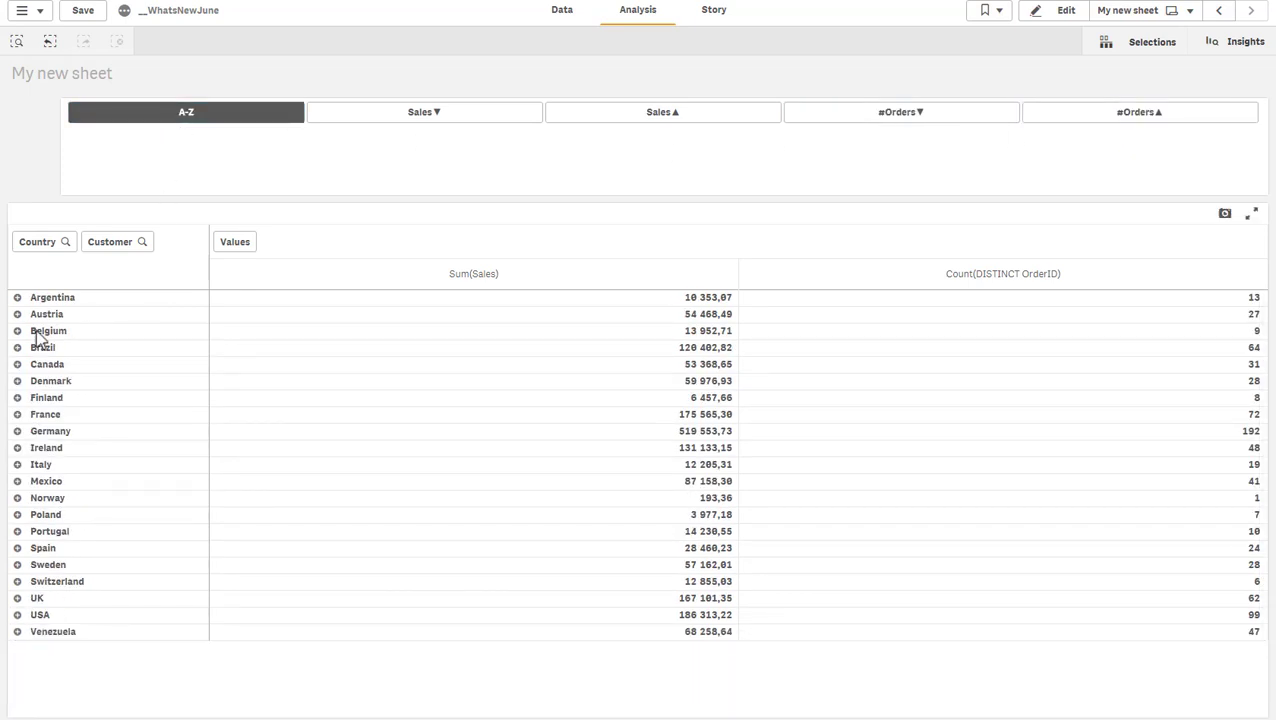